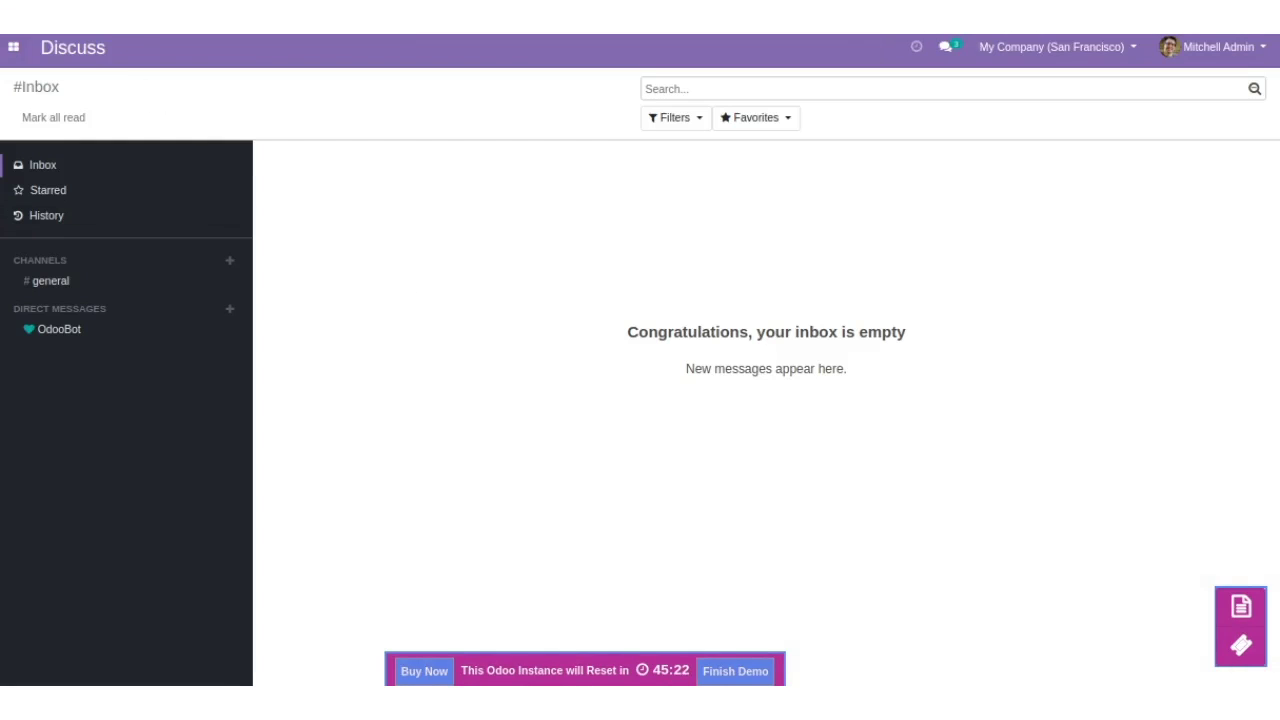
- Open the Odoo apps menu from the empty Discuss inbox
click(13, 47)
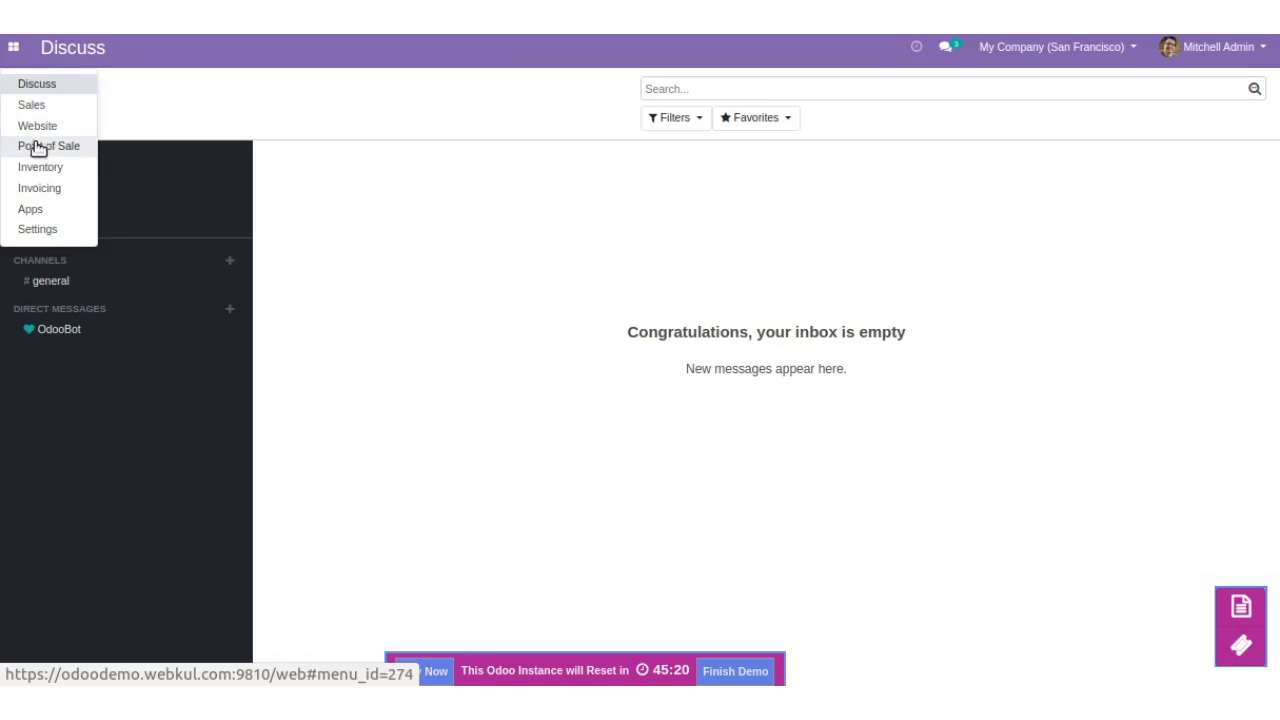
- Go to Website's Webkul Website Addons and open Website: Auction's Configuration
click(36, 129)
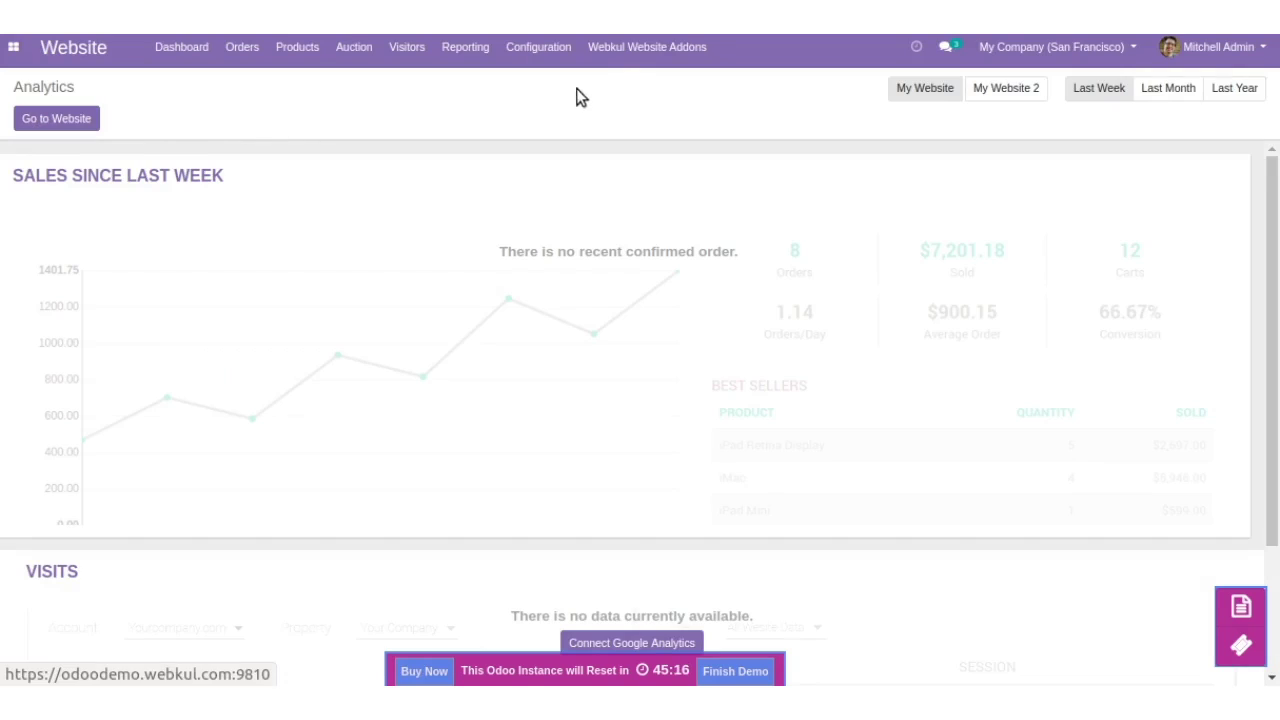
click(648, 55)
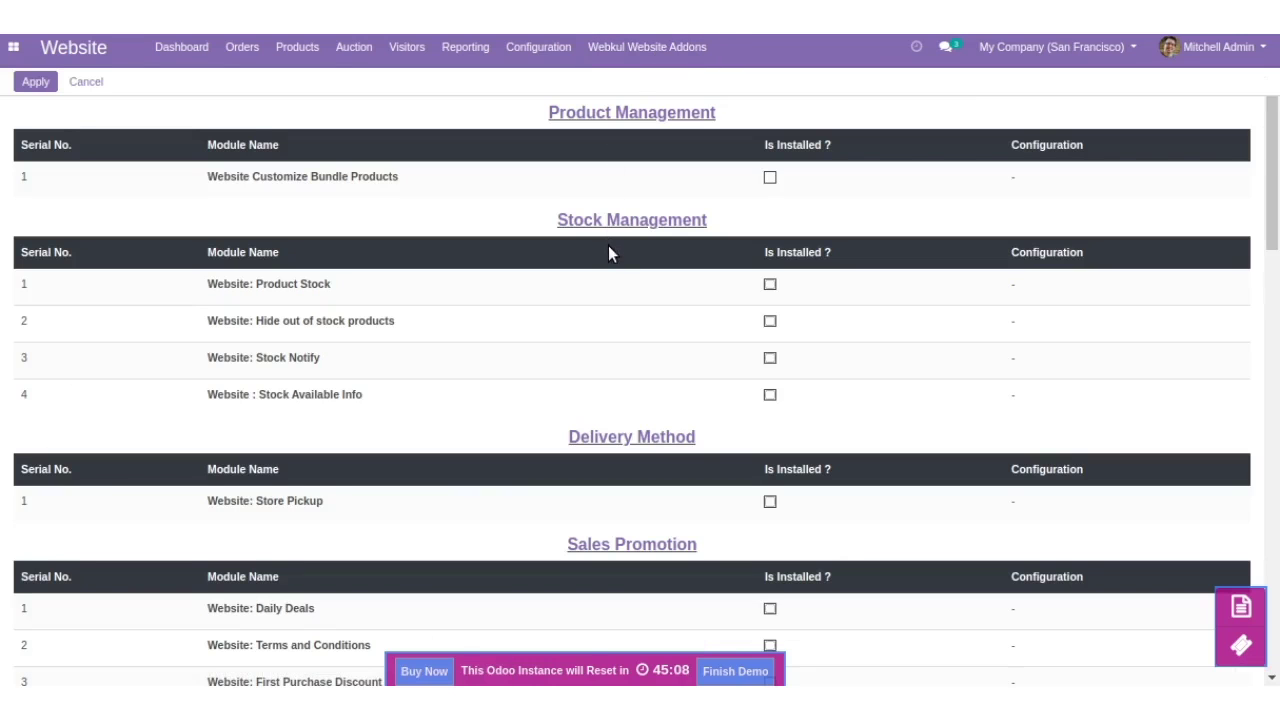
scroll(603, 247, down, 4)
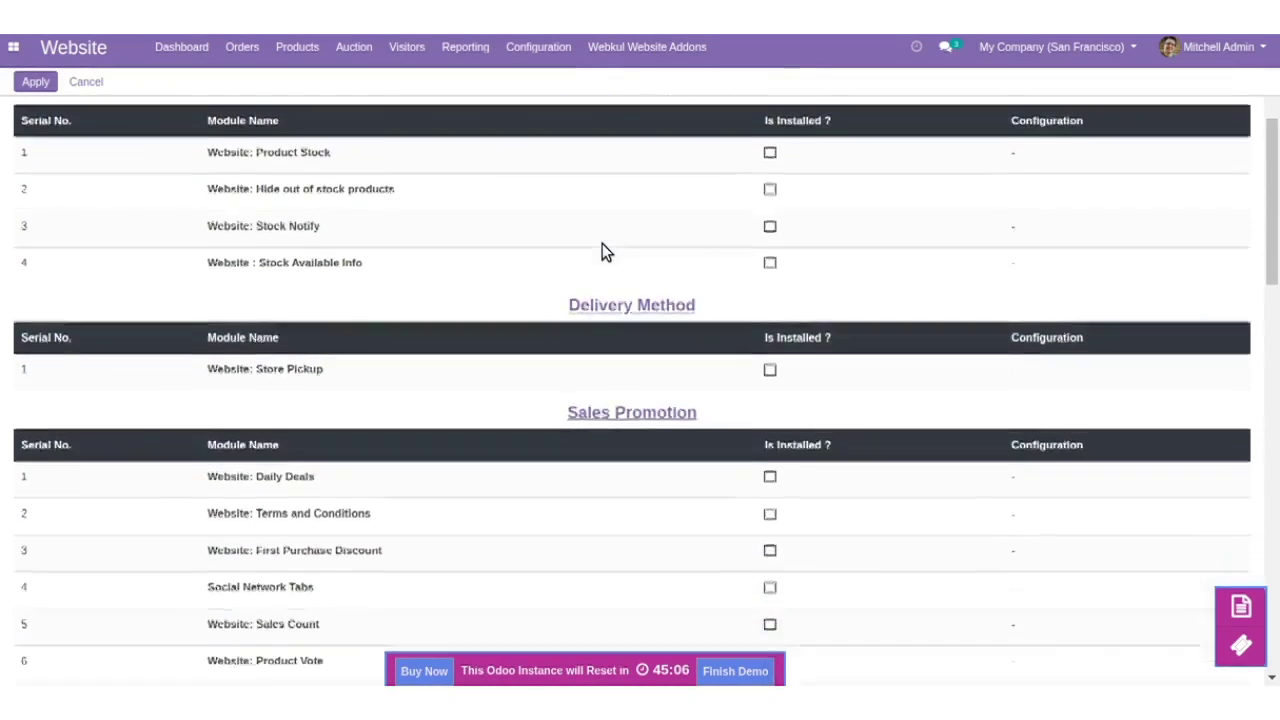
scroll(603, 247, down, 10)
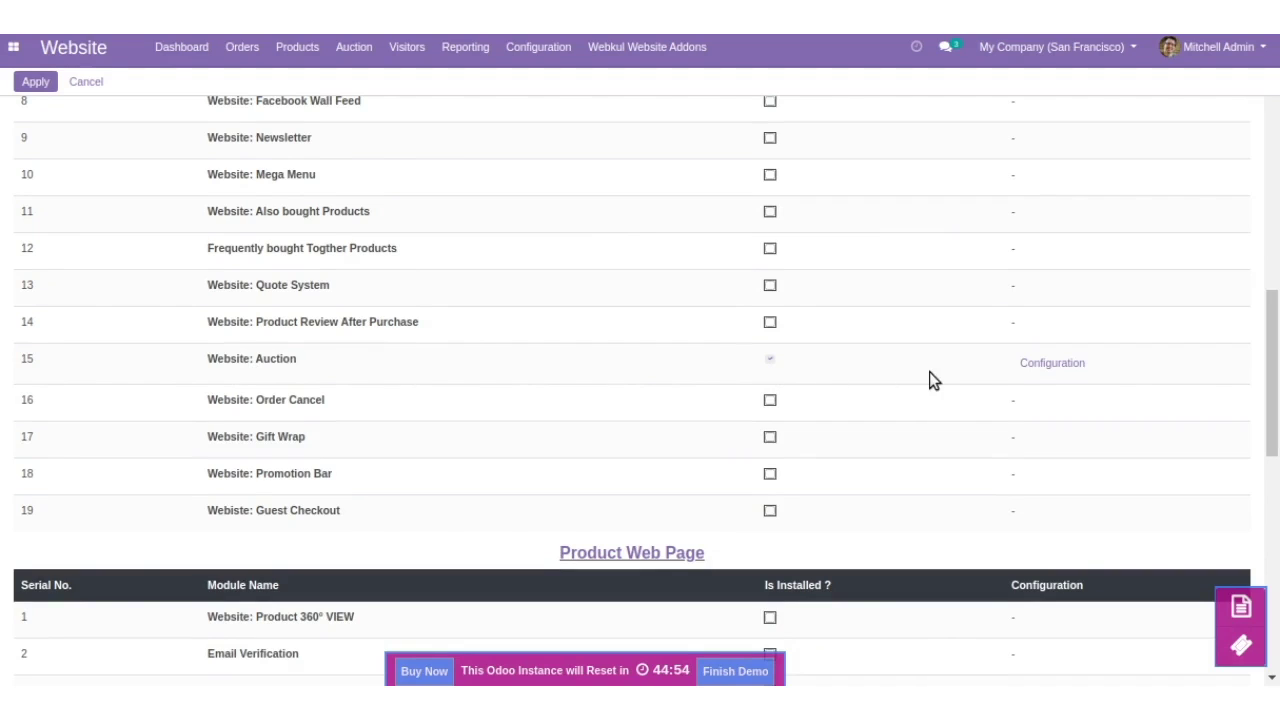
click(1064, 365)
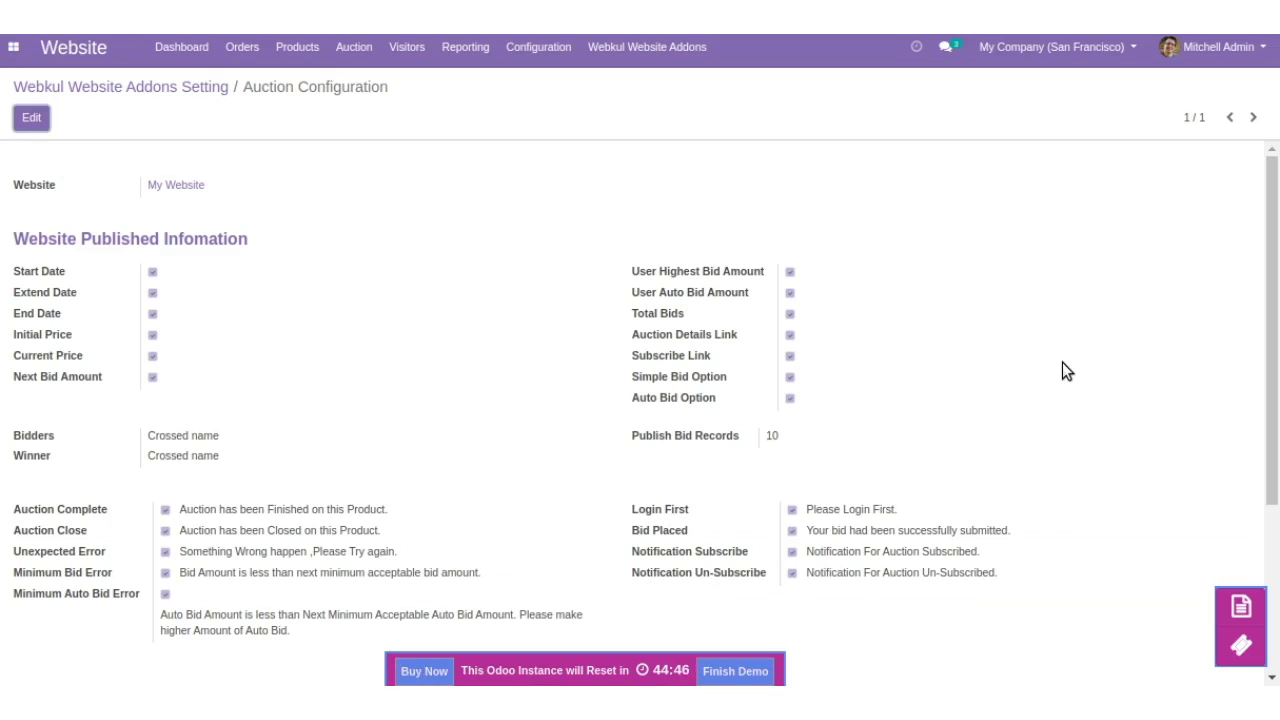
- Edit the Auction Configuration form, keeping My Website as the selected website
click(29, 121)
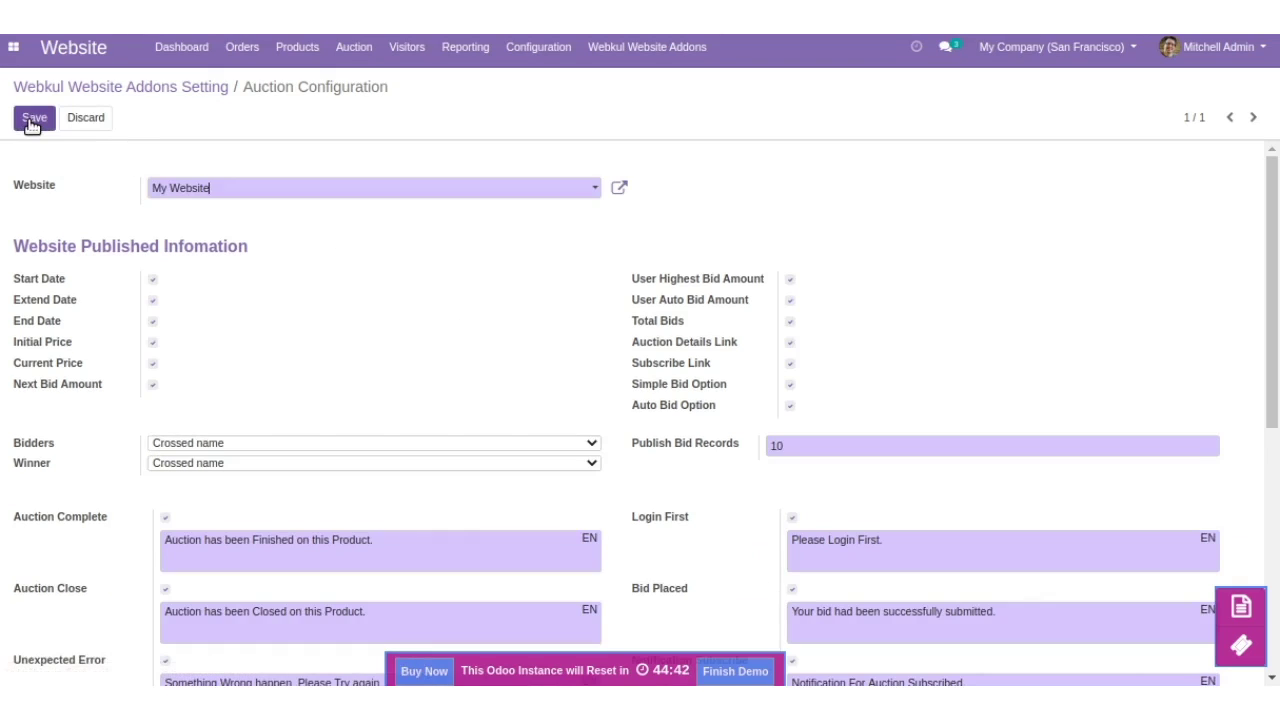
click(285, 192)
click(287, 192)
click(287, 192)
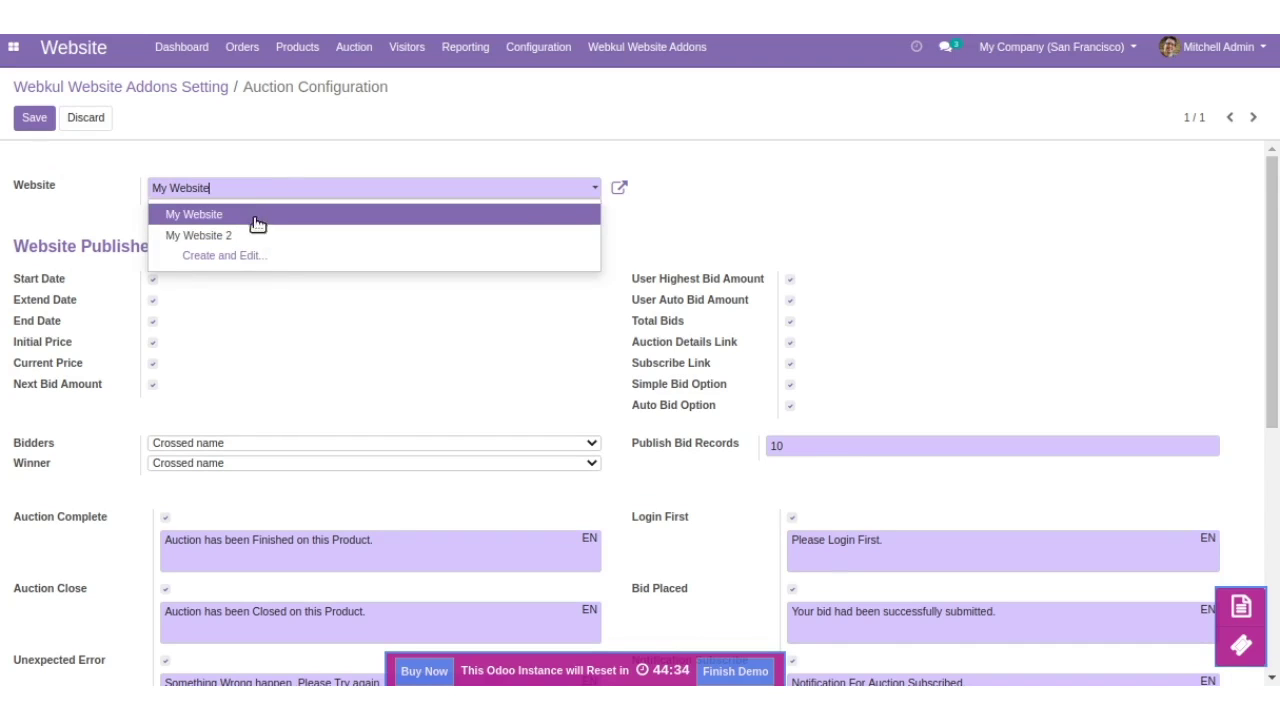
click(122, 224)
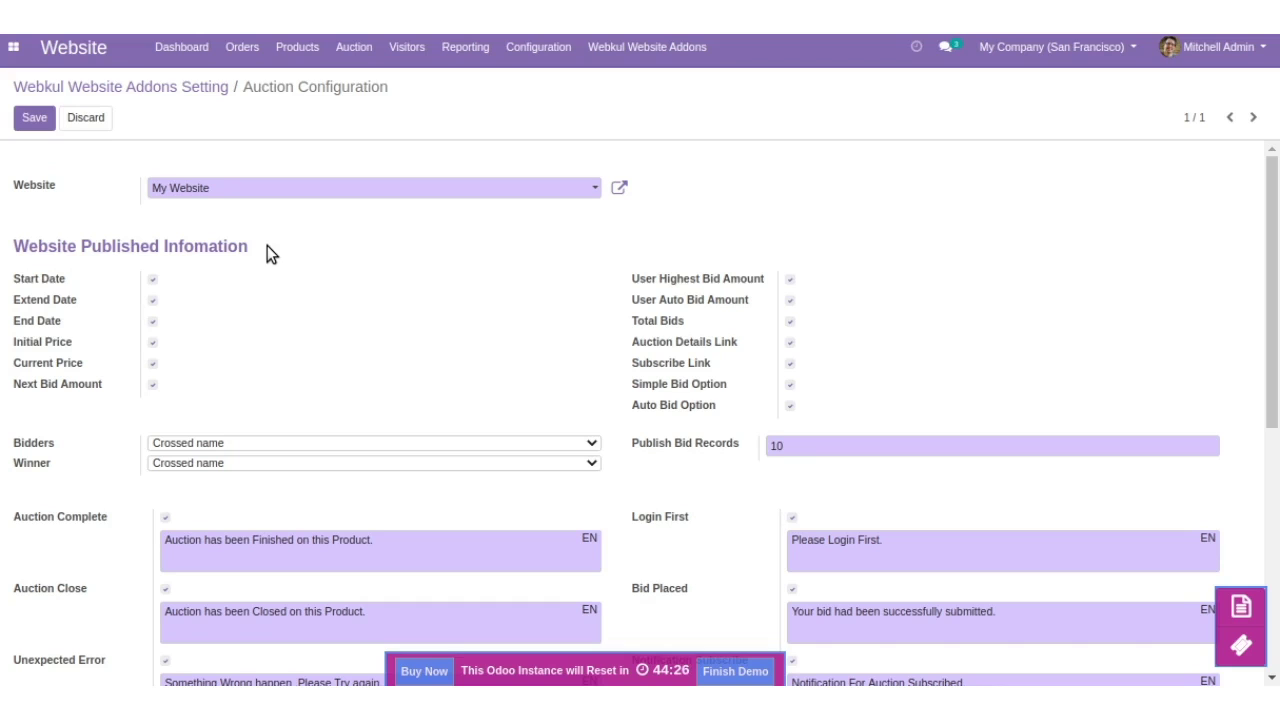
scroll(253, 258, down, 1)
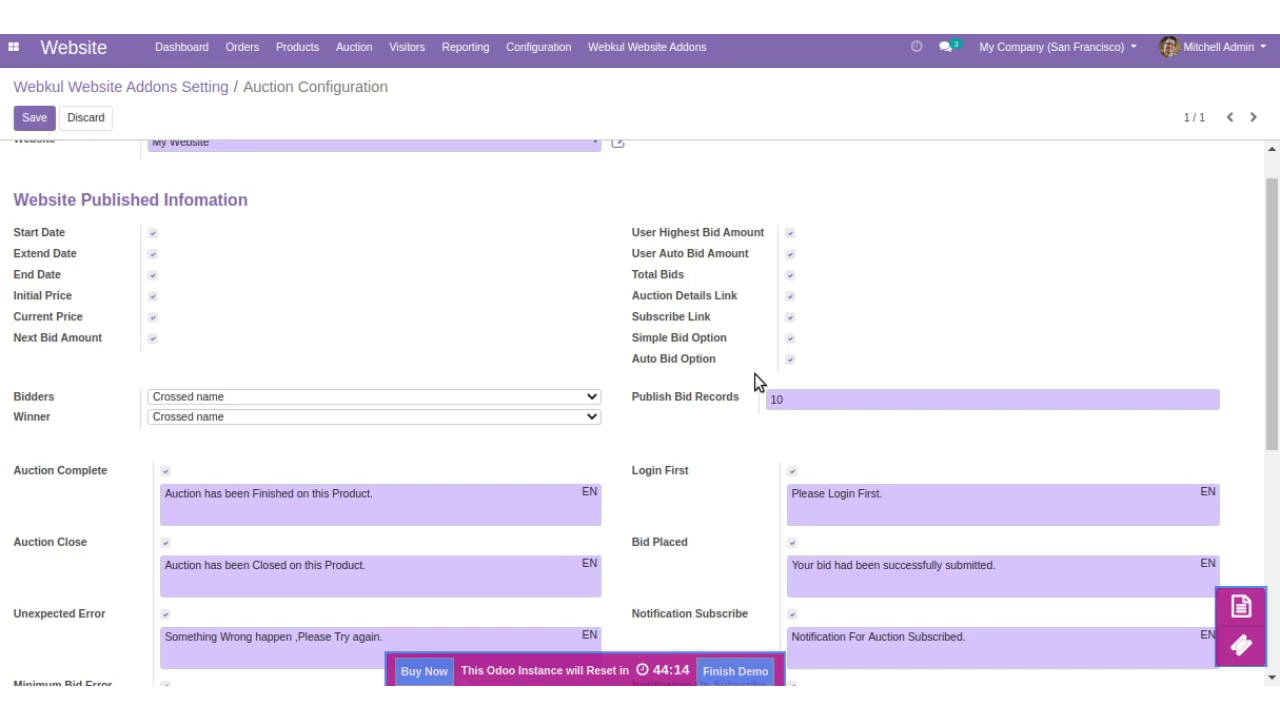
scroll(755, 382, down, 2)
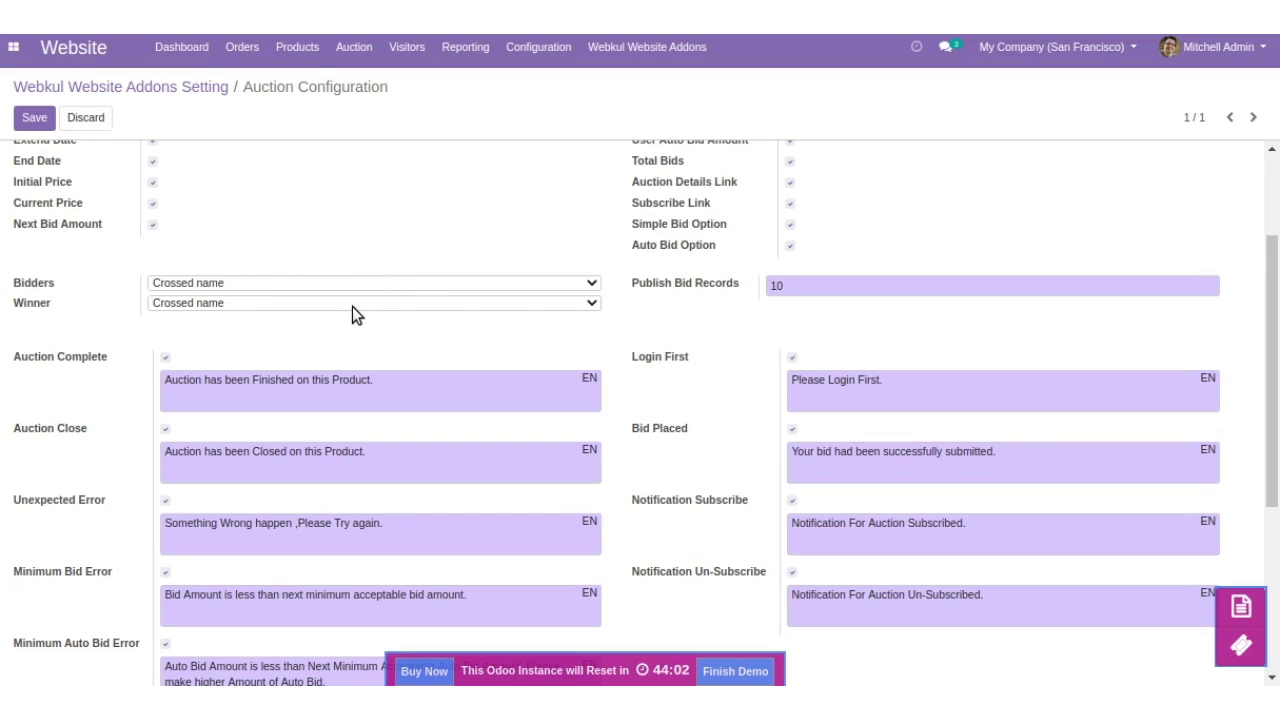
double_click(835, 288)
click(837, 288)
double_click(837, 288)
click(837, 288)
scroll(239, 395, down, 1)
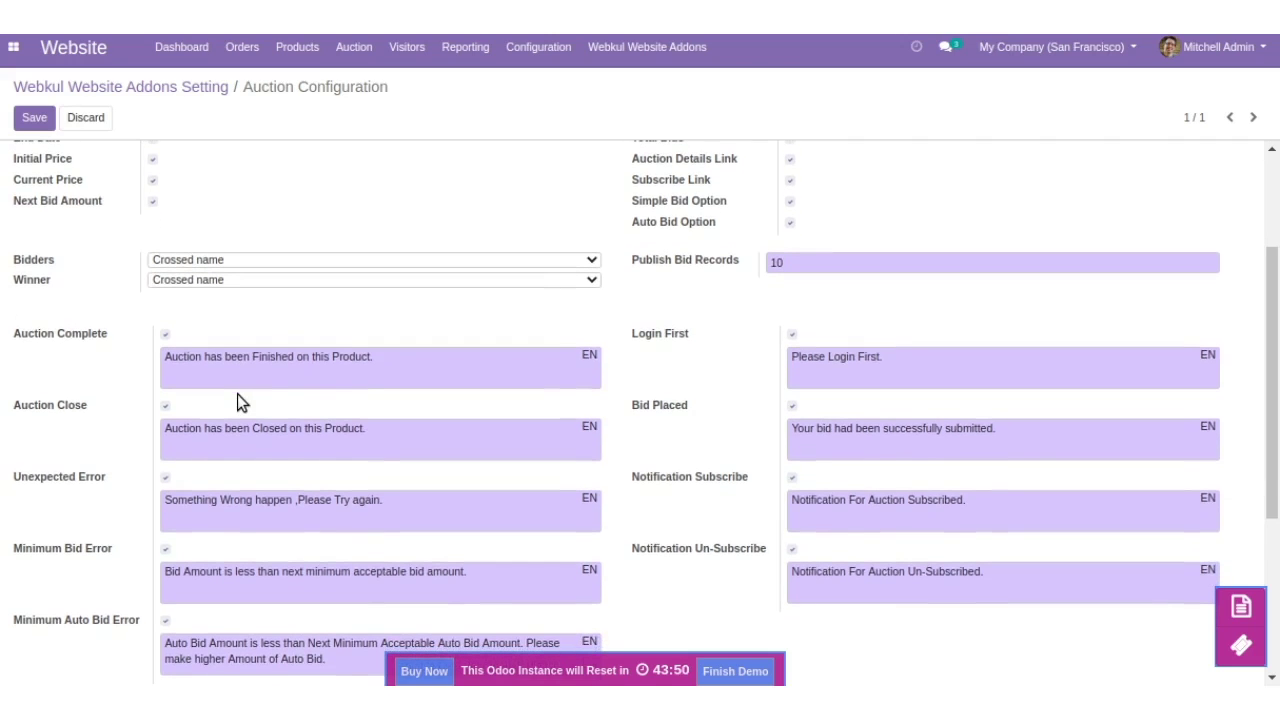
scroll(237, 398, down, 1)
scroll(237, 394, down, 1)
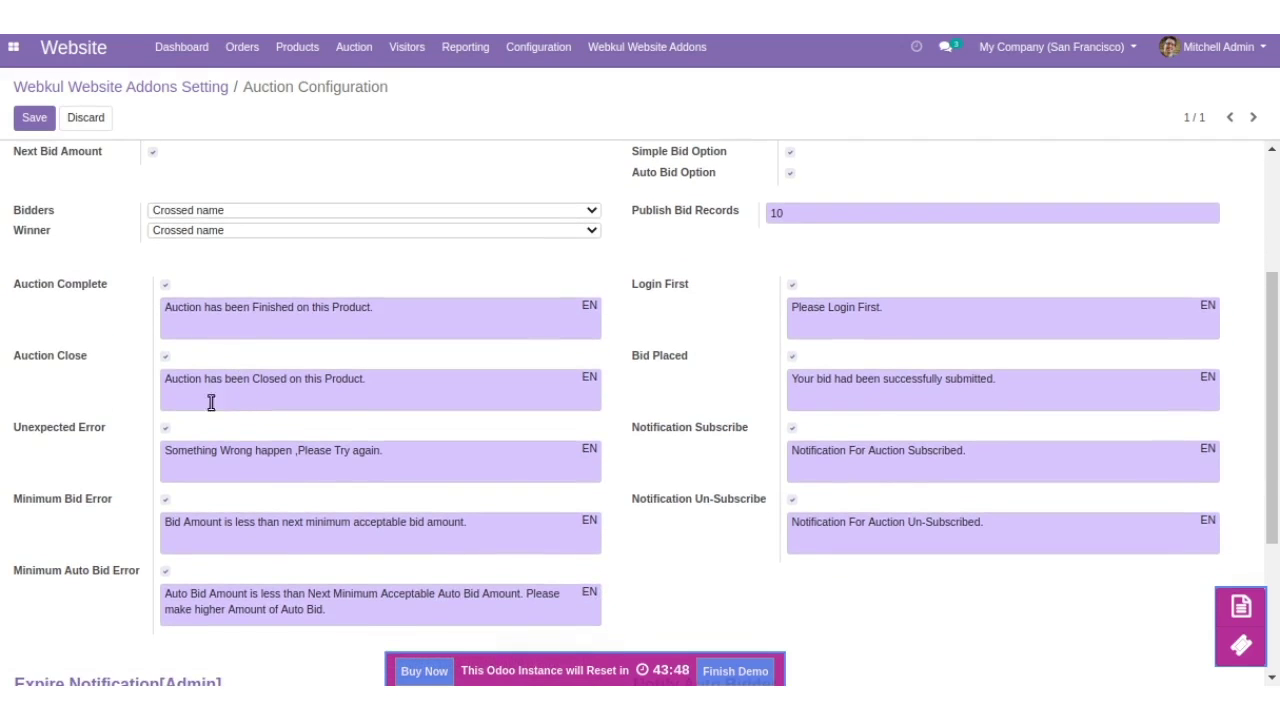
double_click(190, 308)
scroll(196, 375, down, 1)
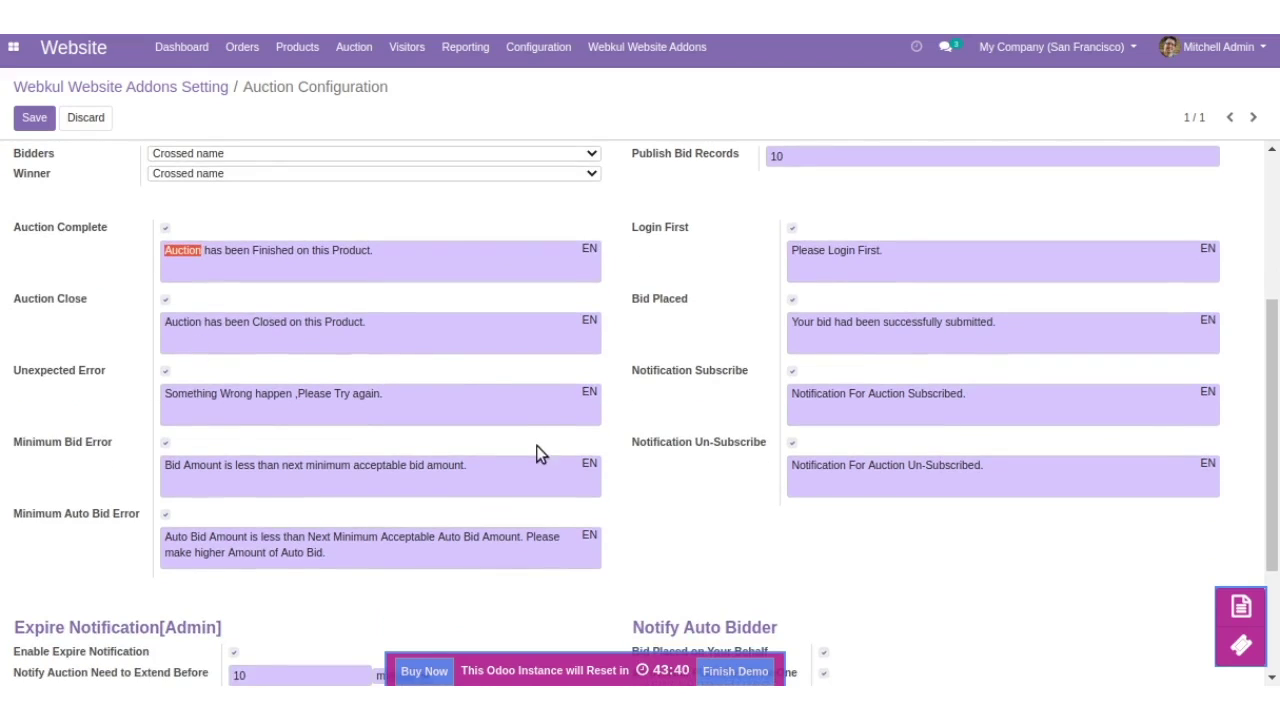
scroll(536, 448, down, 1)
scroll(536, 455, down, 2)
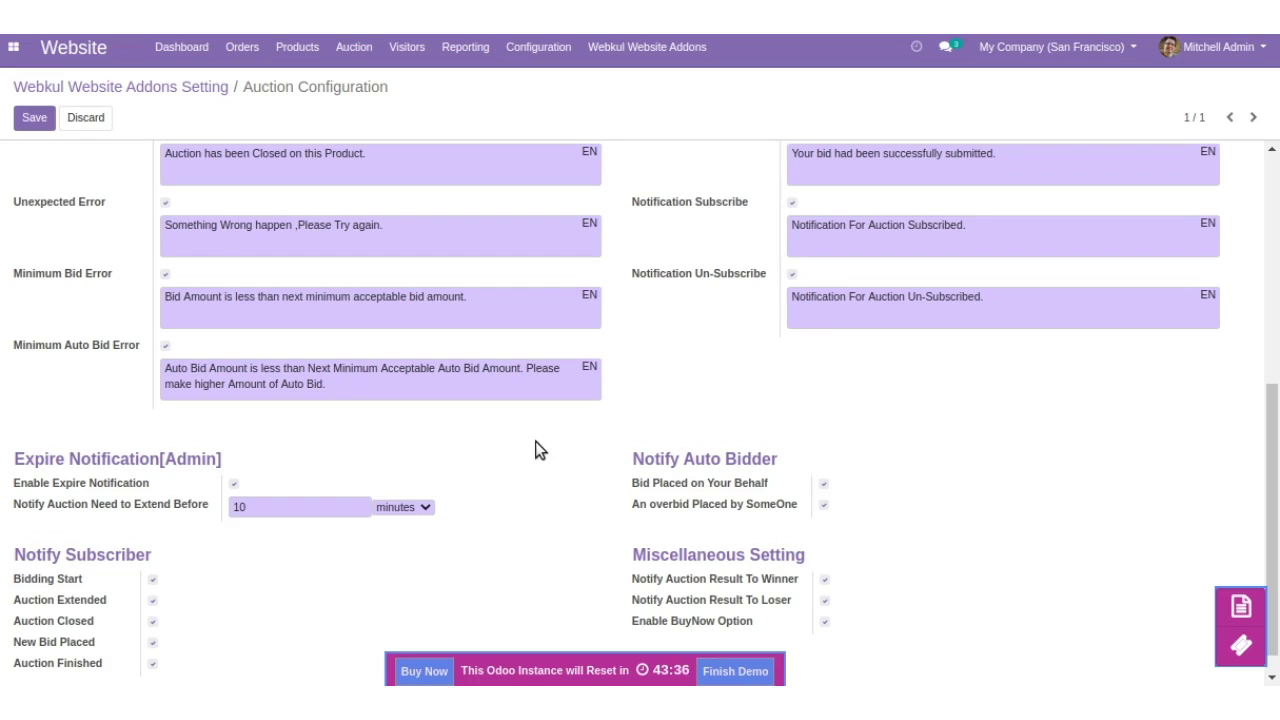
- Keep the extend-before reminder at 10 minutes and untick 'An overbid Placed by SomeOne'
scroll(535, 441, down, 1)
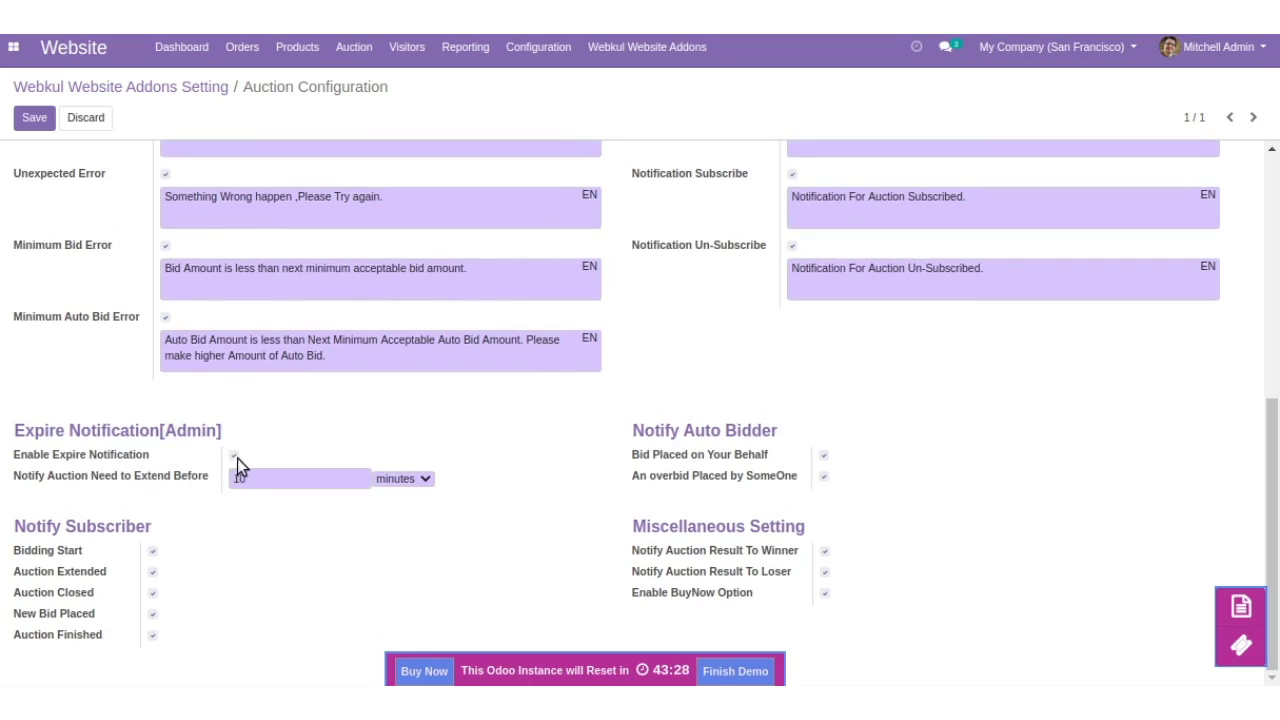
click(262, 478)
double_click(265, 478)
click(363, 481)
click(824, 477)
scroll(888, 566, up, 10)
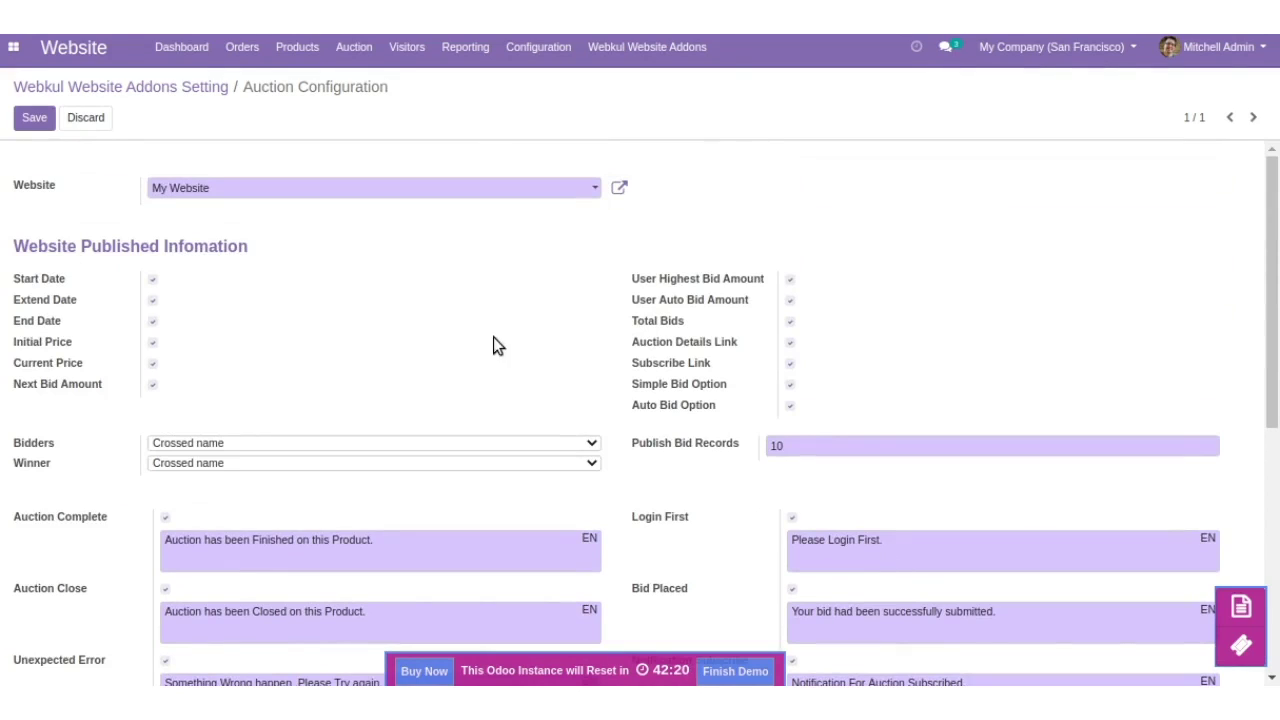
- Save the auction configuration and open Auction > Working Auction
click(34, 119)
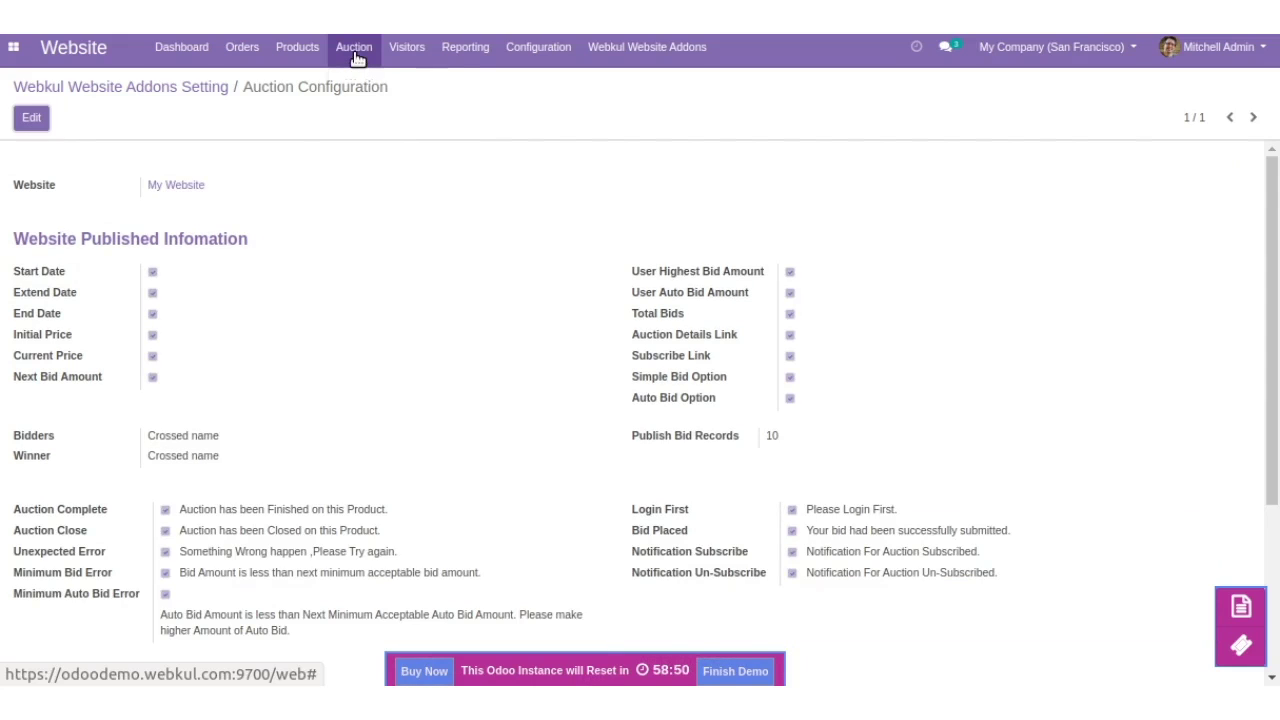
click(355, 57)
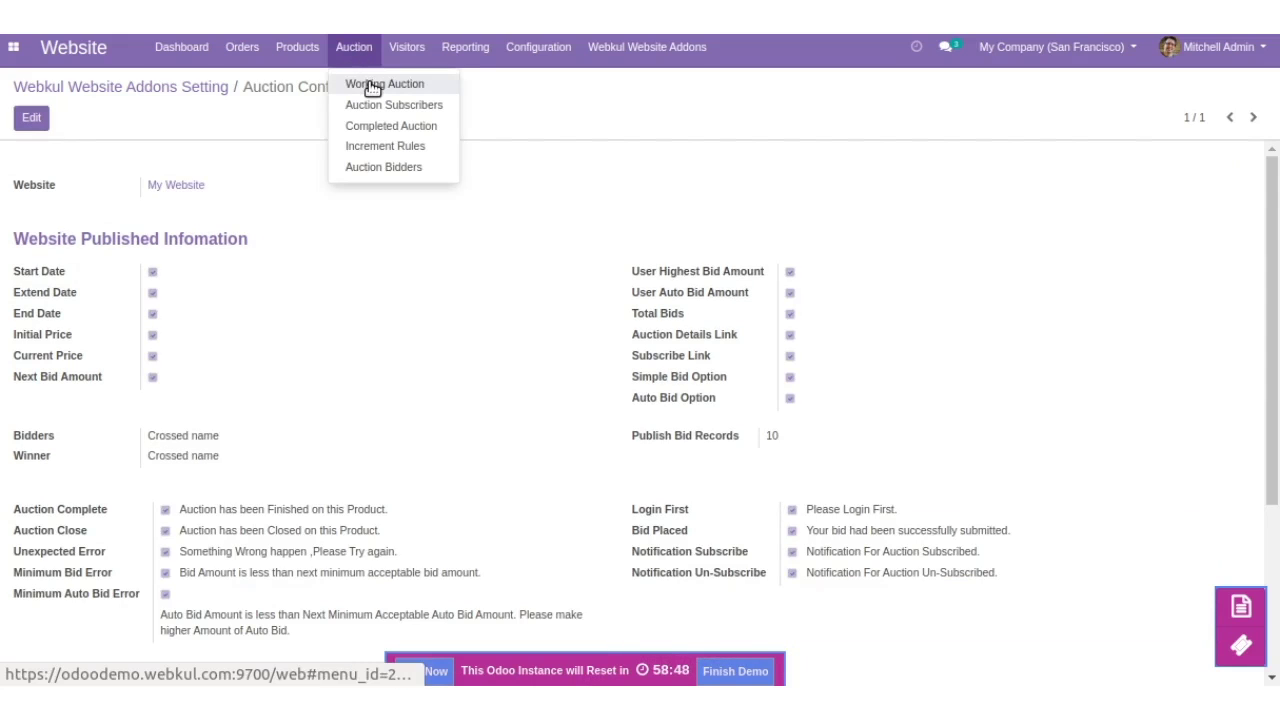
click(372, 86)
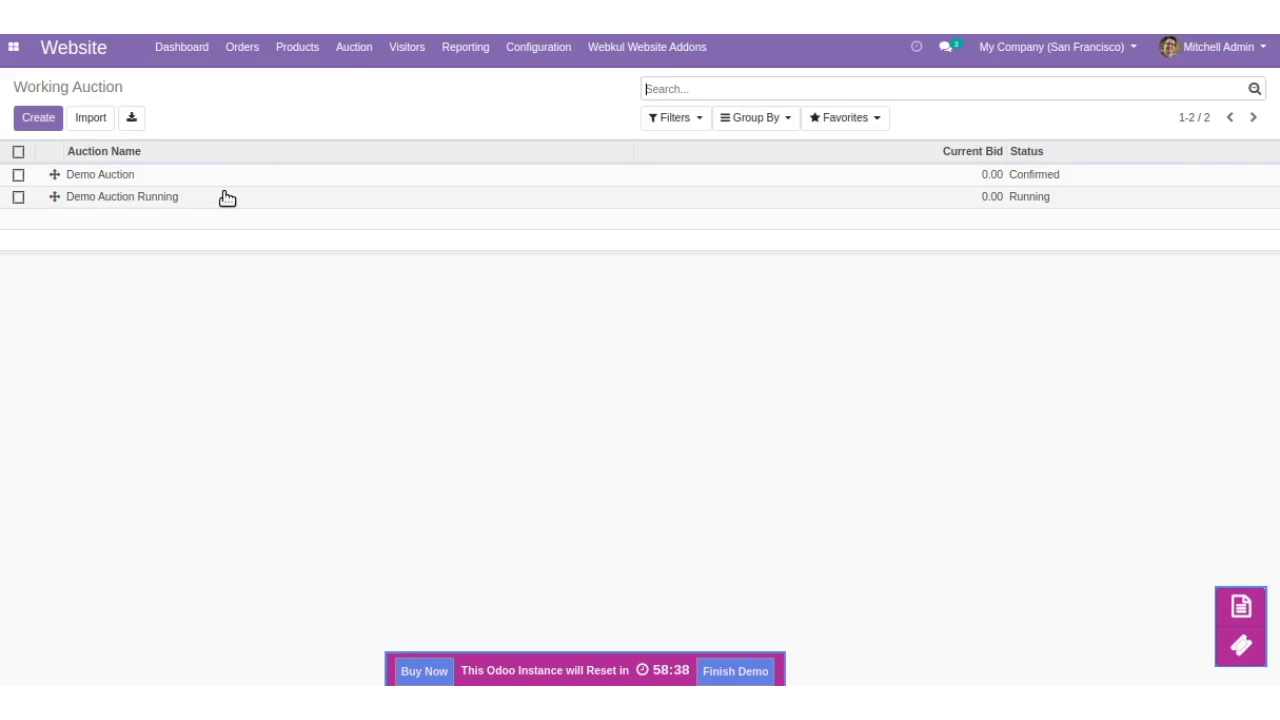
- Create a new auction from the Chair floor protection template
click(40, 118)
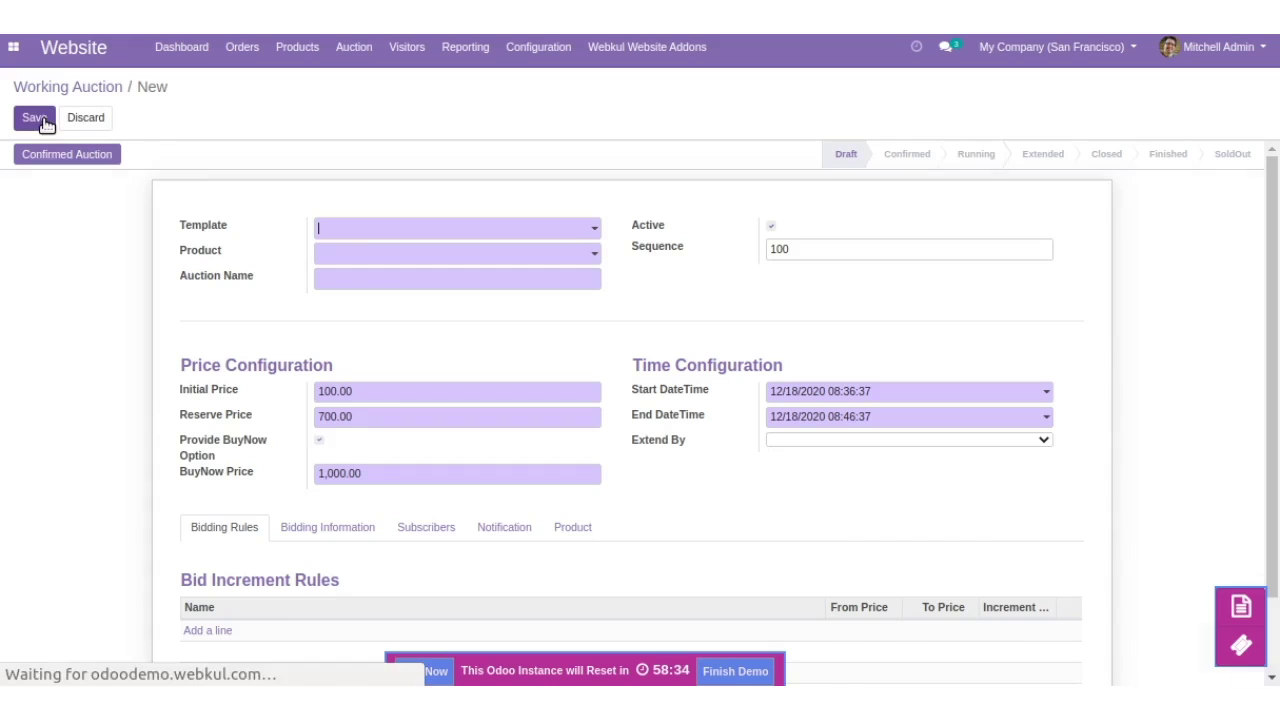
click(393, 237)
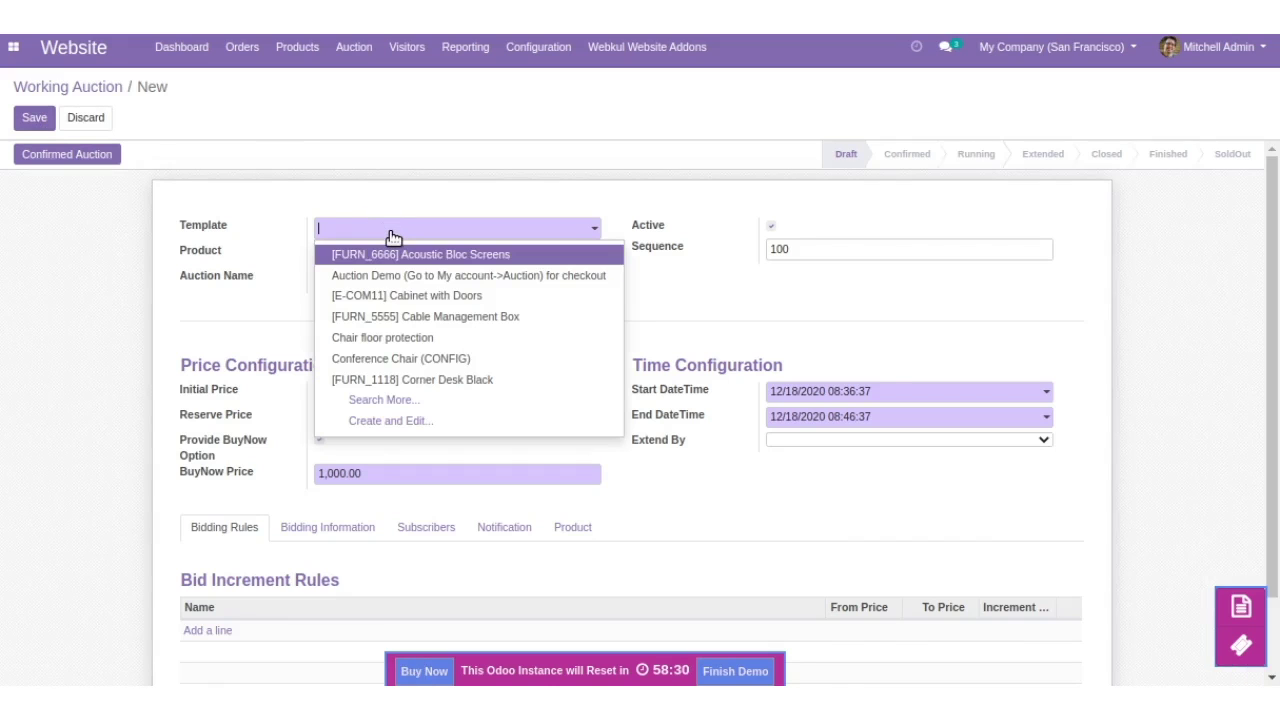
click(403, 342)
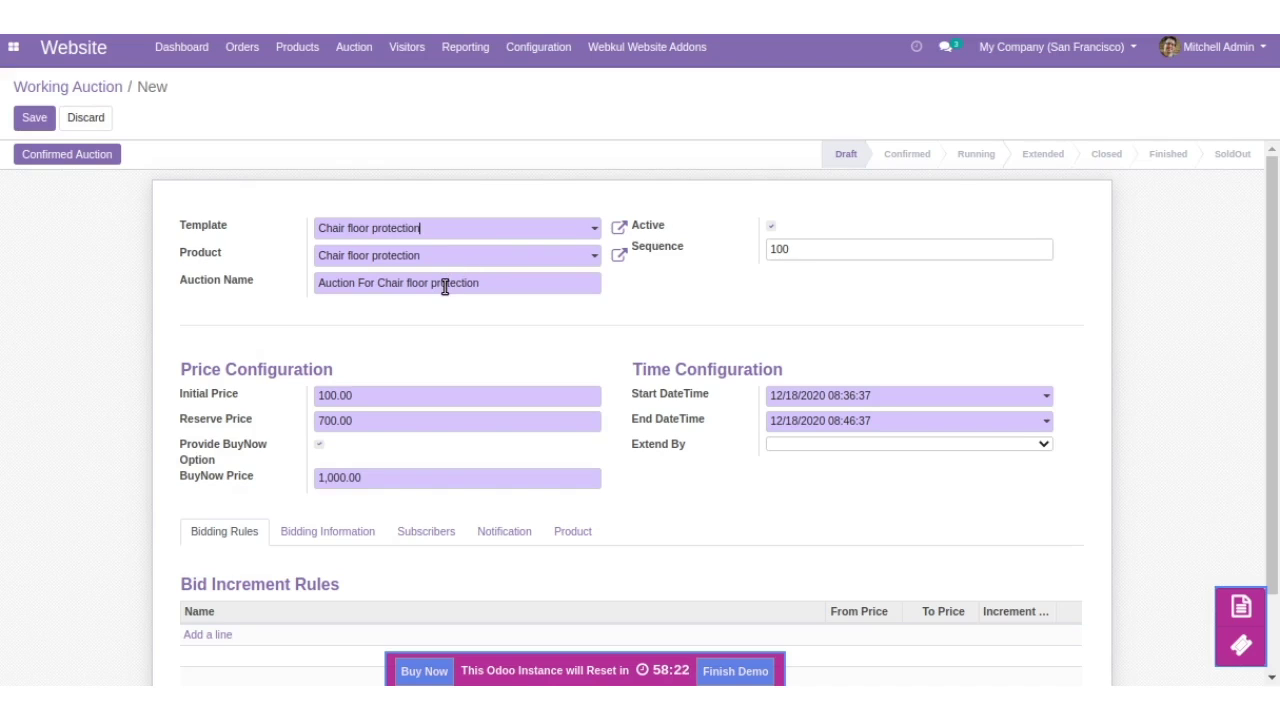
click(486, 285)
- Review Sequence 100, Initial Price 100.00, Reserve Price 700.00 and BuyNow Price 1,000.00
click(823, 252)
double_click(823, 252)
scroll(570, 345, down, 1)
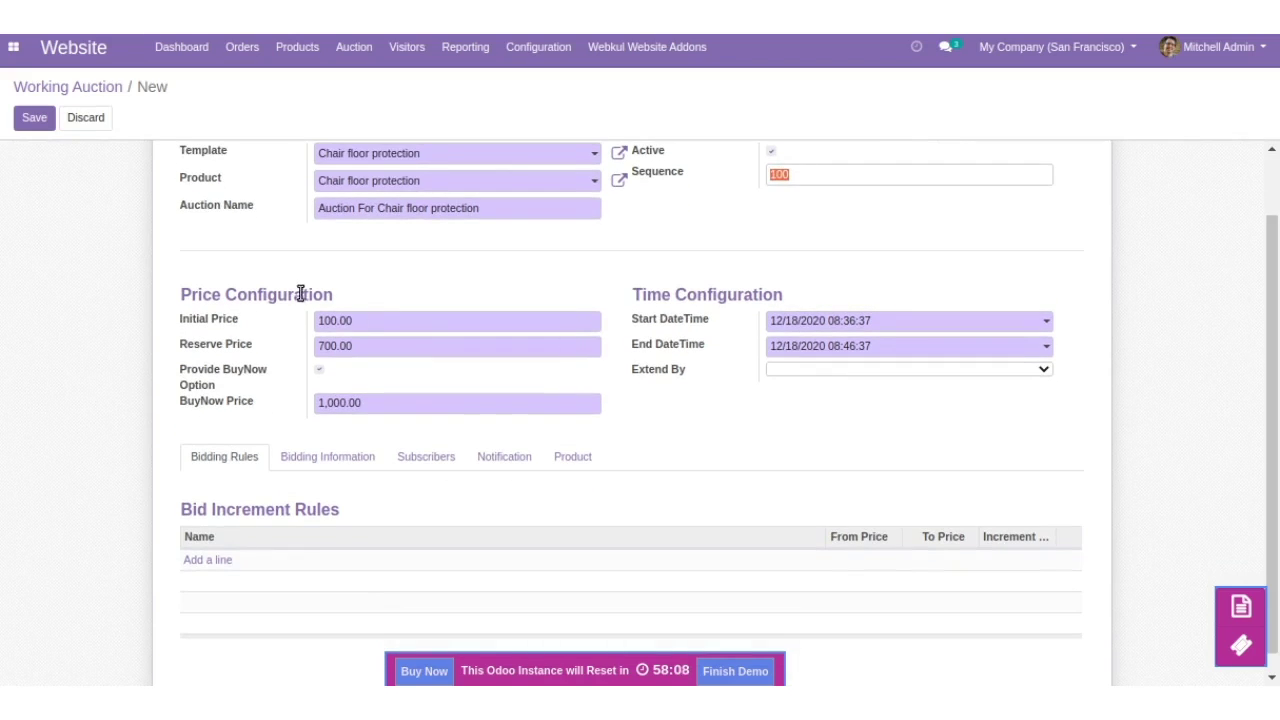
double_click(285, 294)
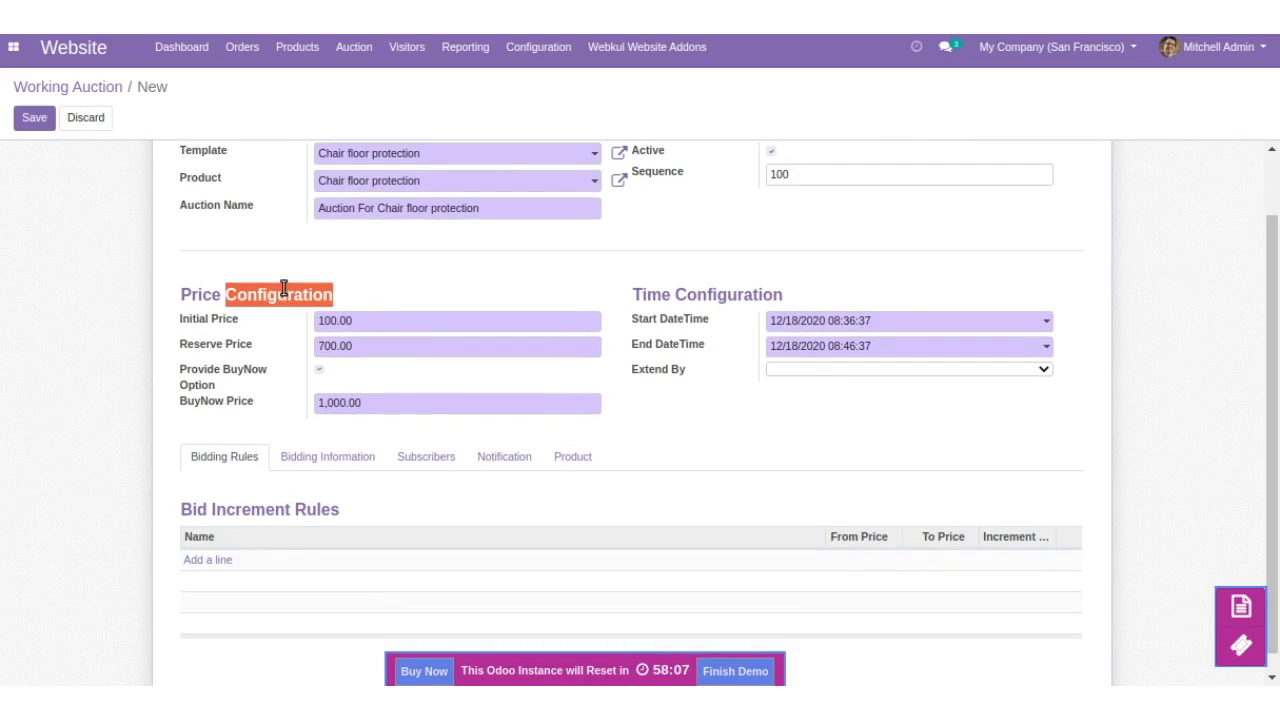
click(371, 297)
double_click(348, 320)
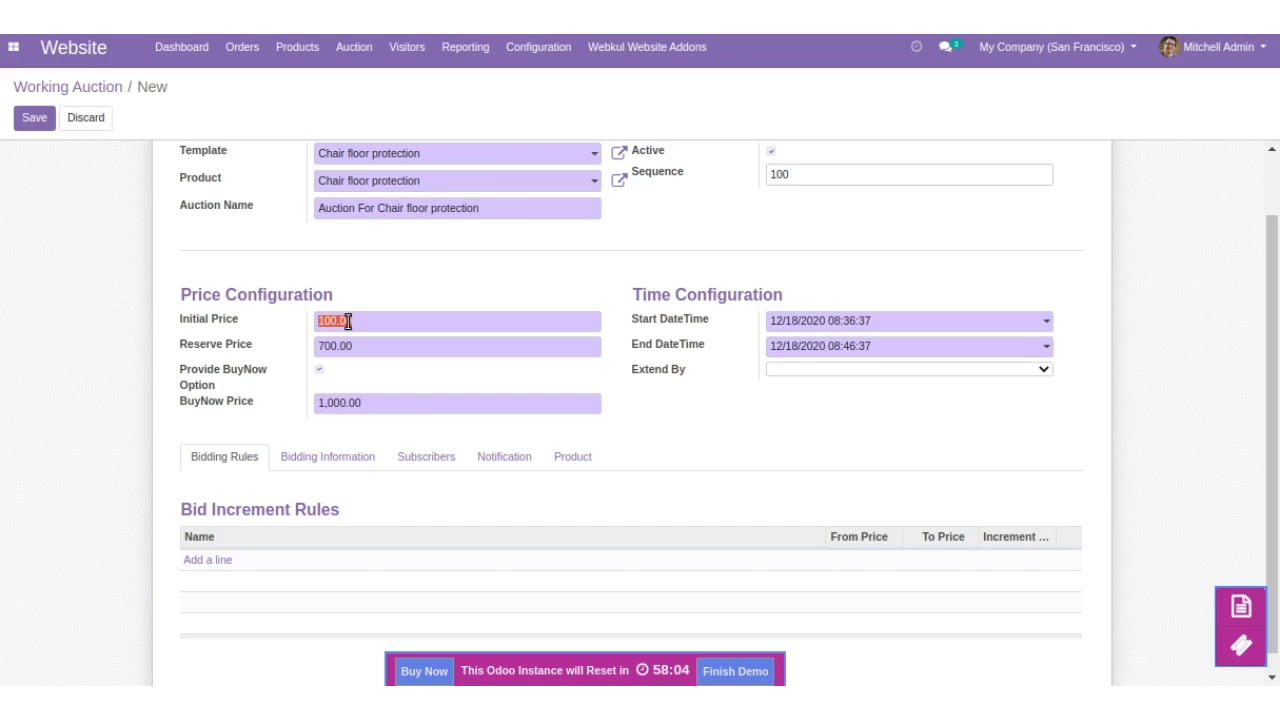
click(348, 320)
double_click(348, 346)
click(348, 346)
click(386, 410)
double_click(386, 410)
- Set the auction to run 08:37:37 to 08:46:37 on 12/18/2020
click(890, 323)
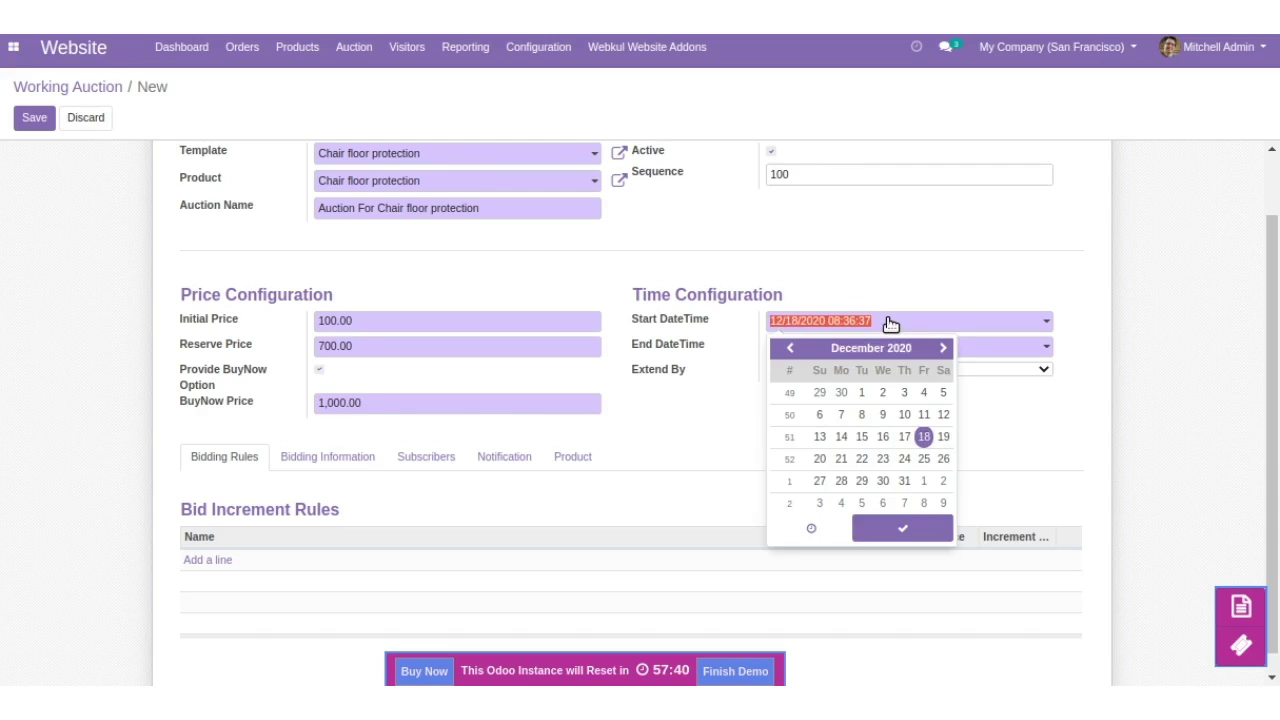
click(811, 529)
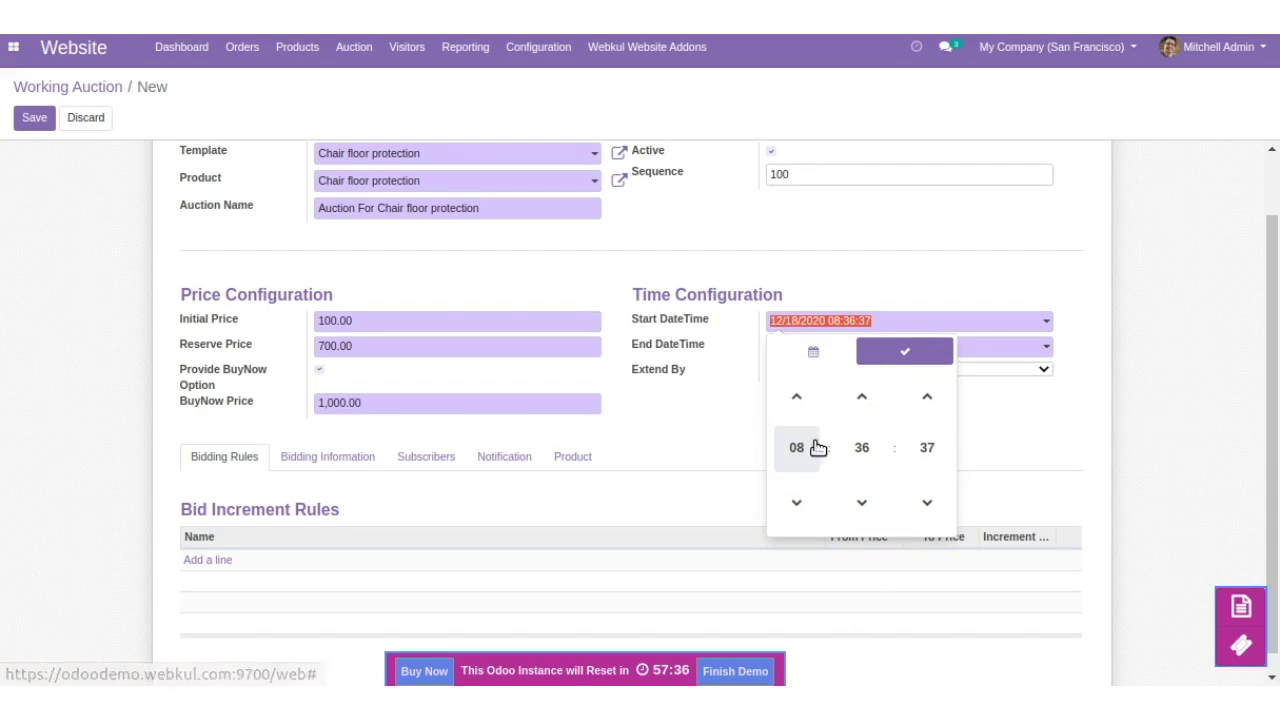
click(861, 396)
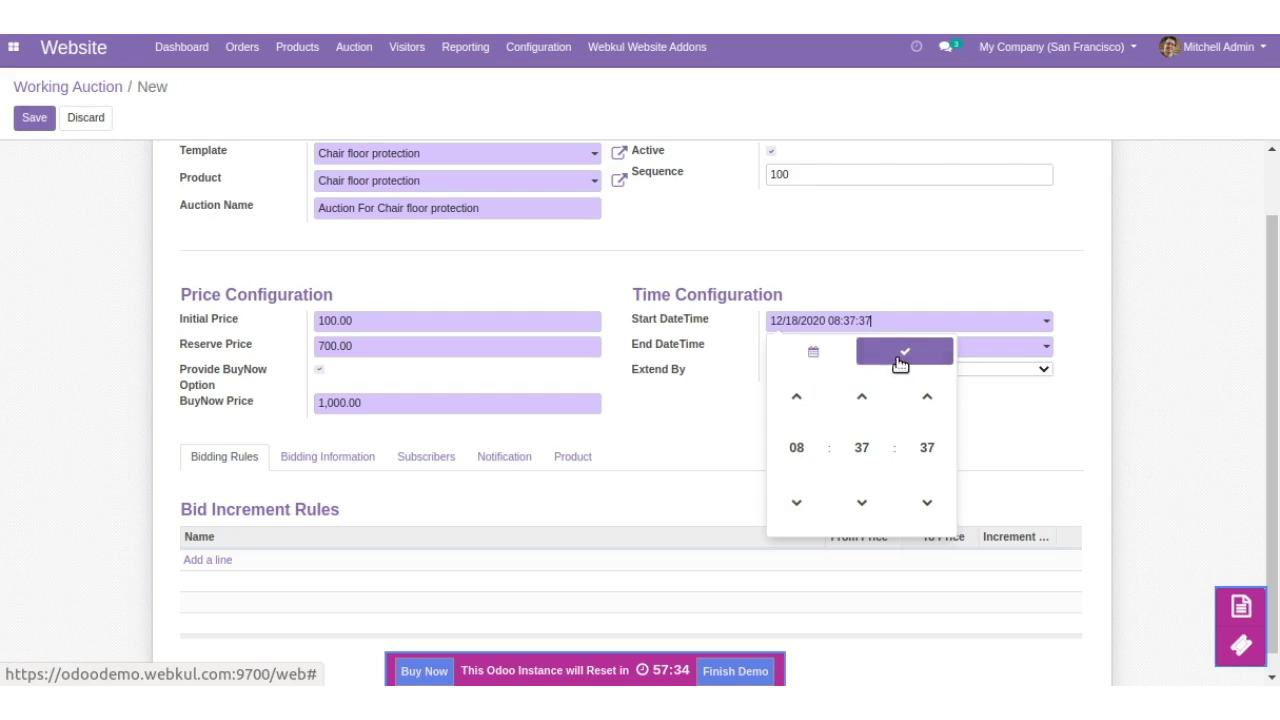
click(906, 354)
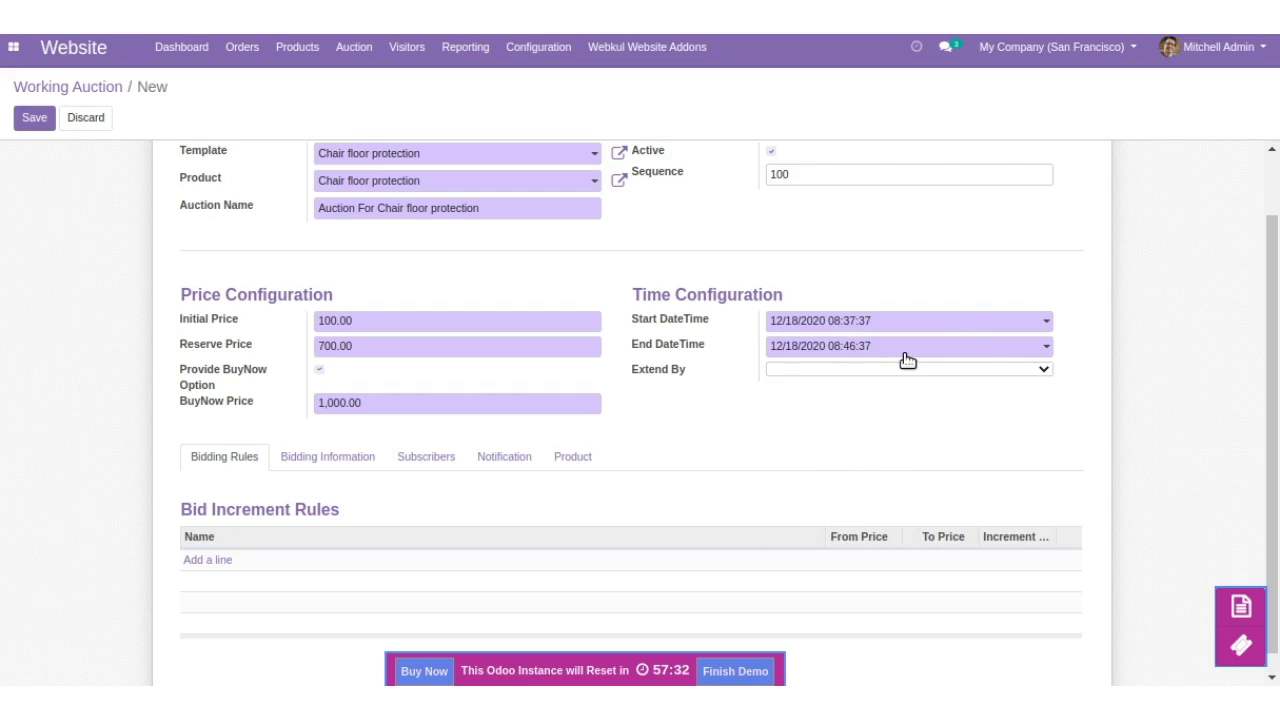
drag(641, 348, 730, 343)
click(813, 358)
click(813, 358)
click(813, 358)
- Set Extend By to 2 days and start adding bid increment rules
click(802, 412)
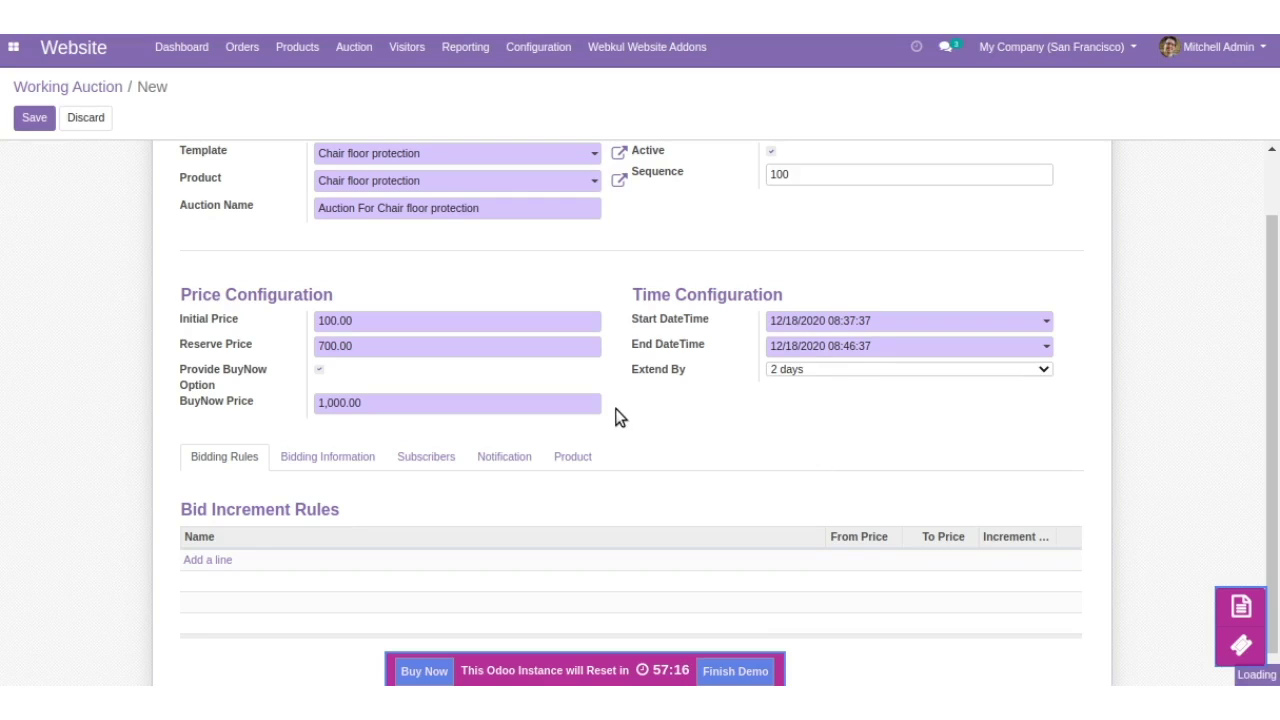
scroll(603, 422, down, 1)
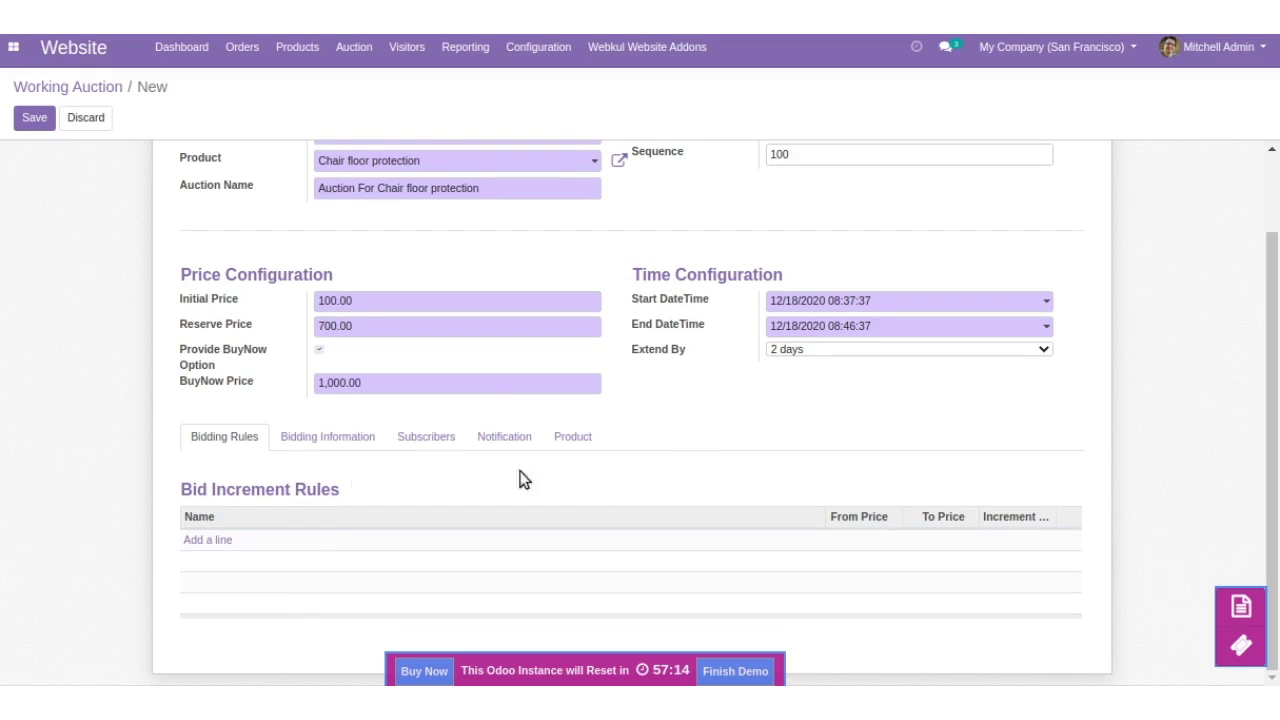
click(197, 541)
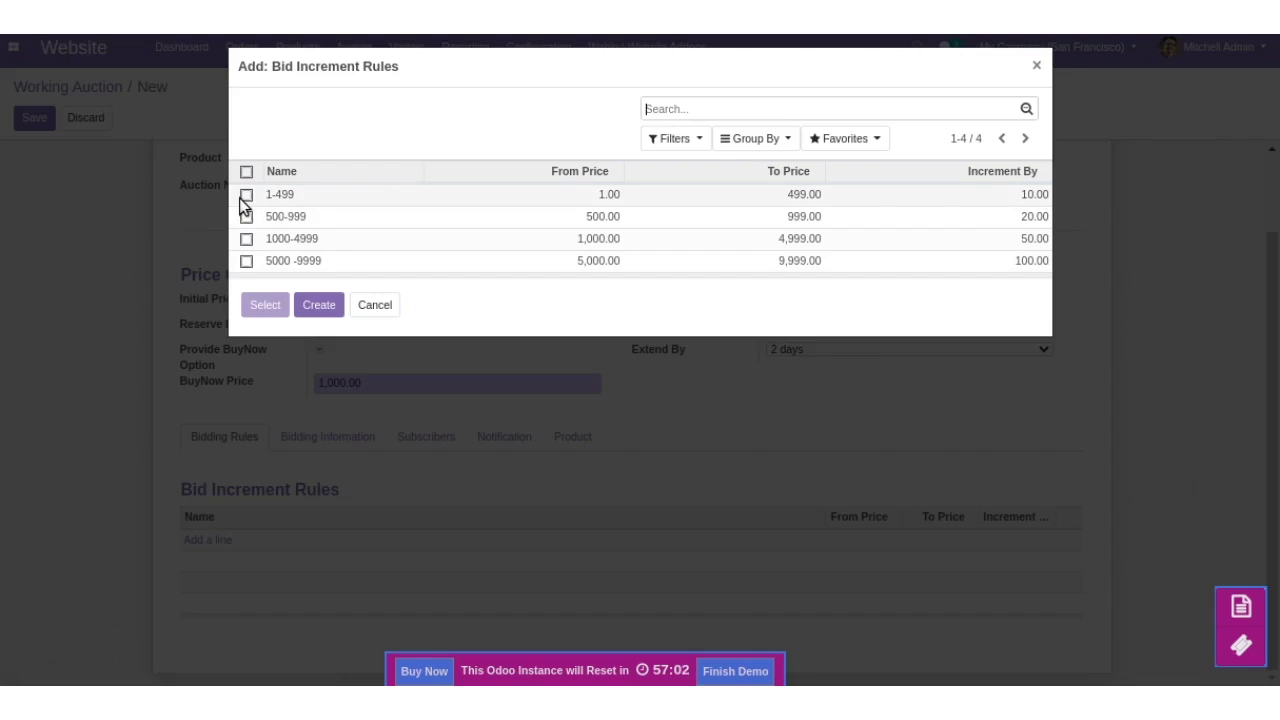
- Add the 1-499 and 500-999 bid increment rules to the auction
click(249, 197)
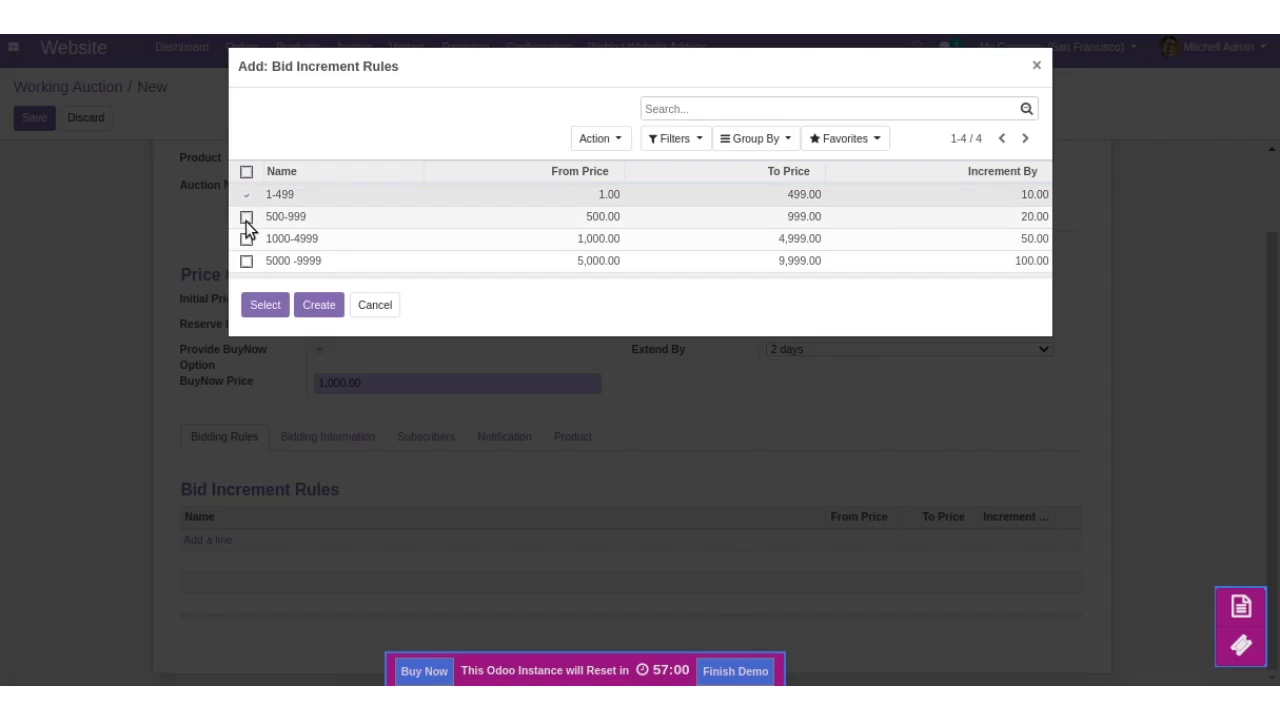
click(246, 218)
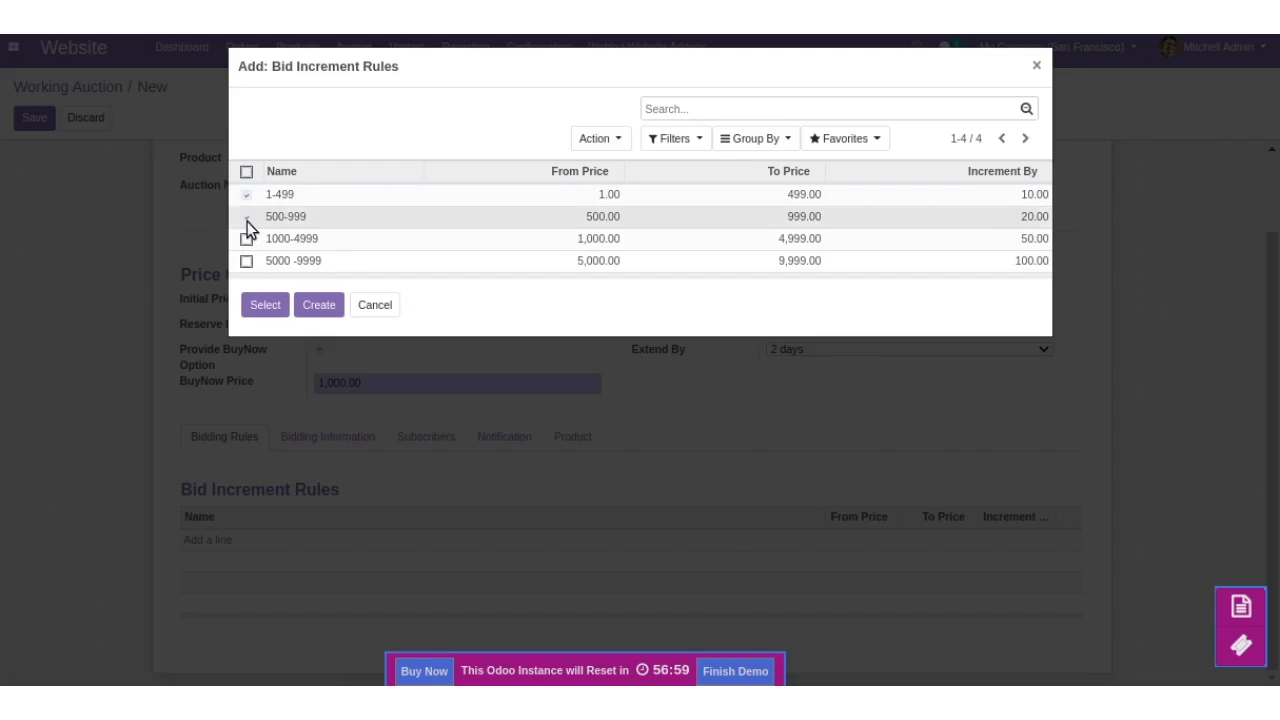
click(279, 312)
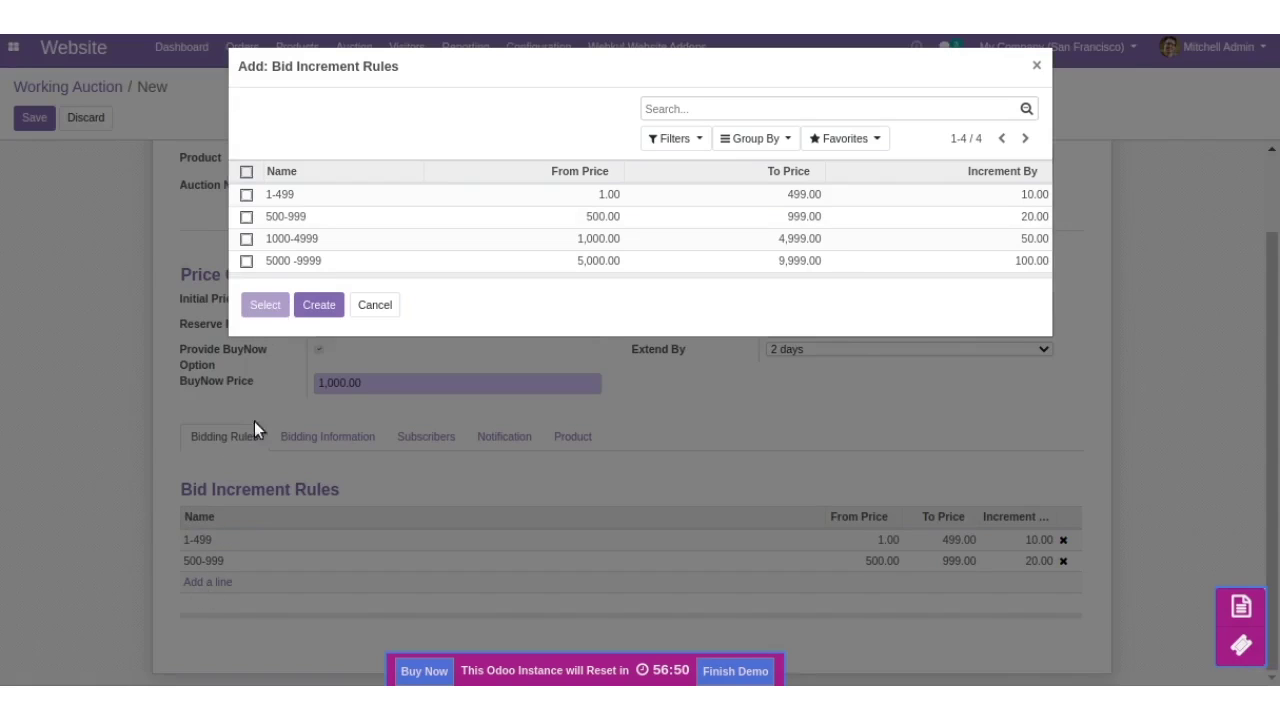
- Create a new bid increment rule named 21 with increment 50 and try saving it
click(318, 305)
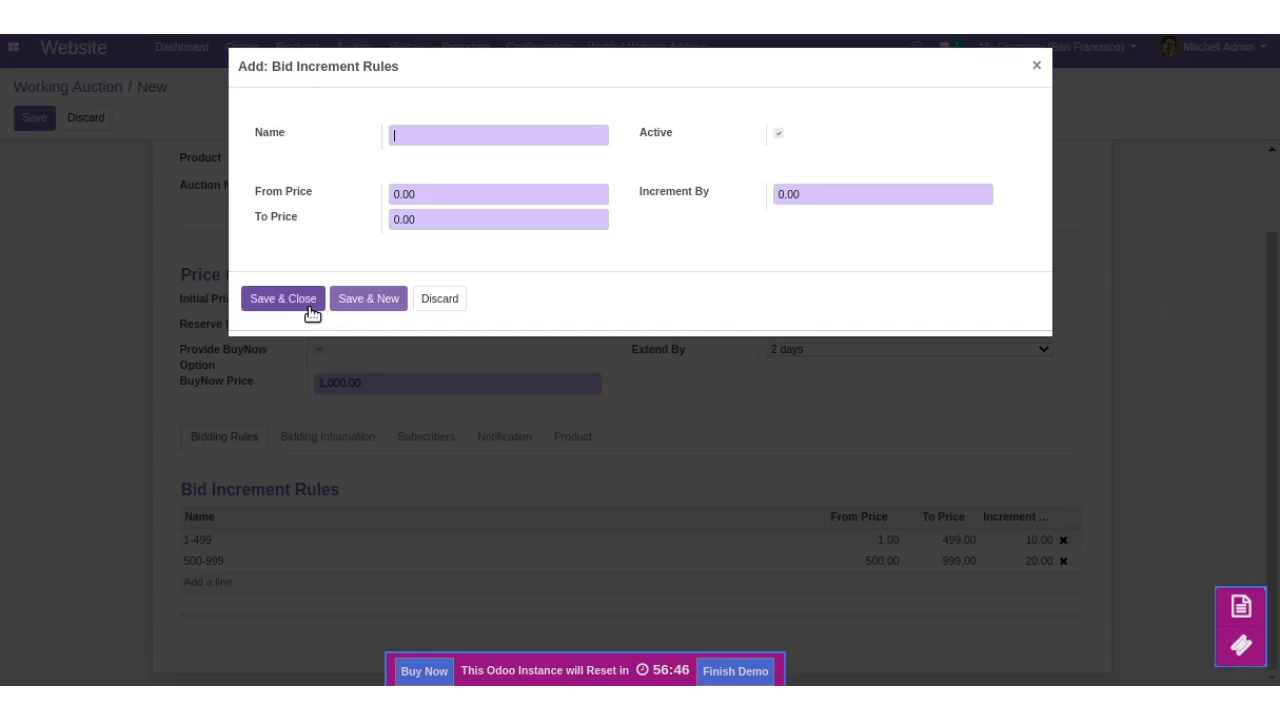
click(490, 140)
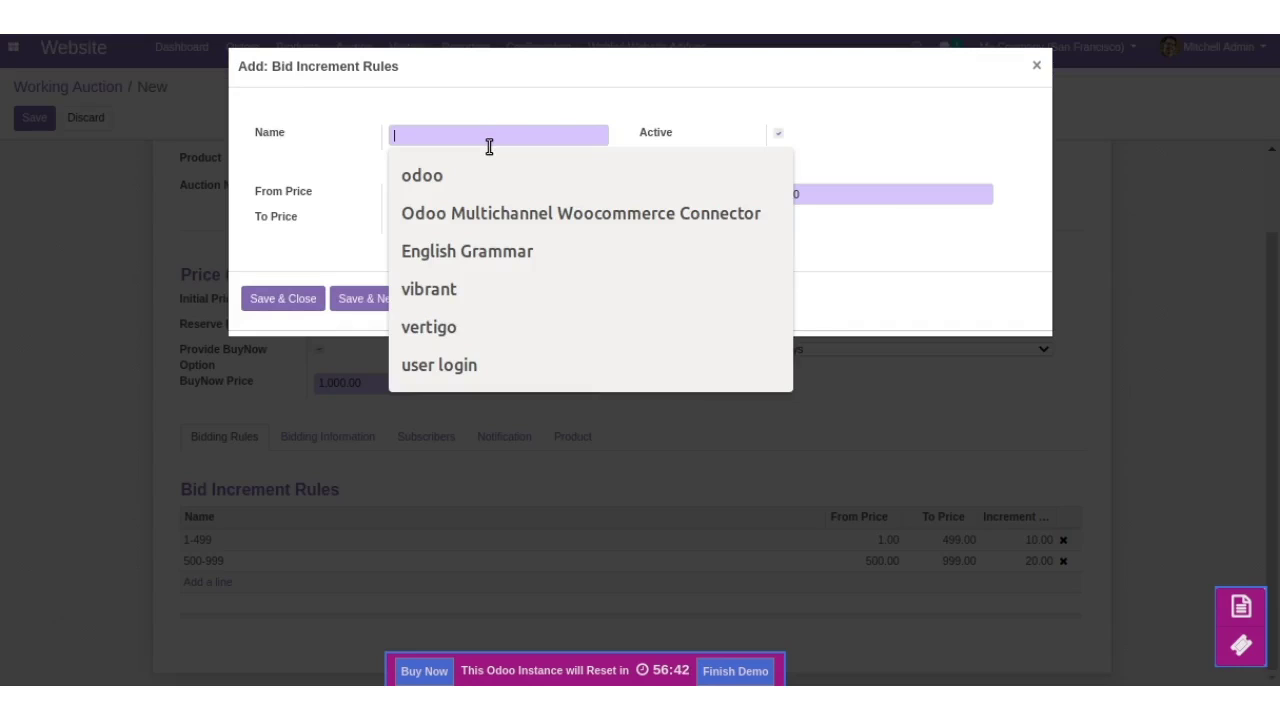
text(21)
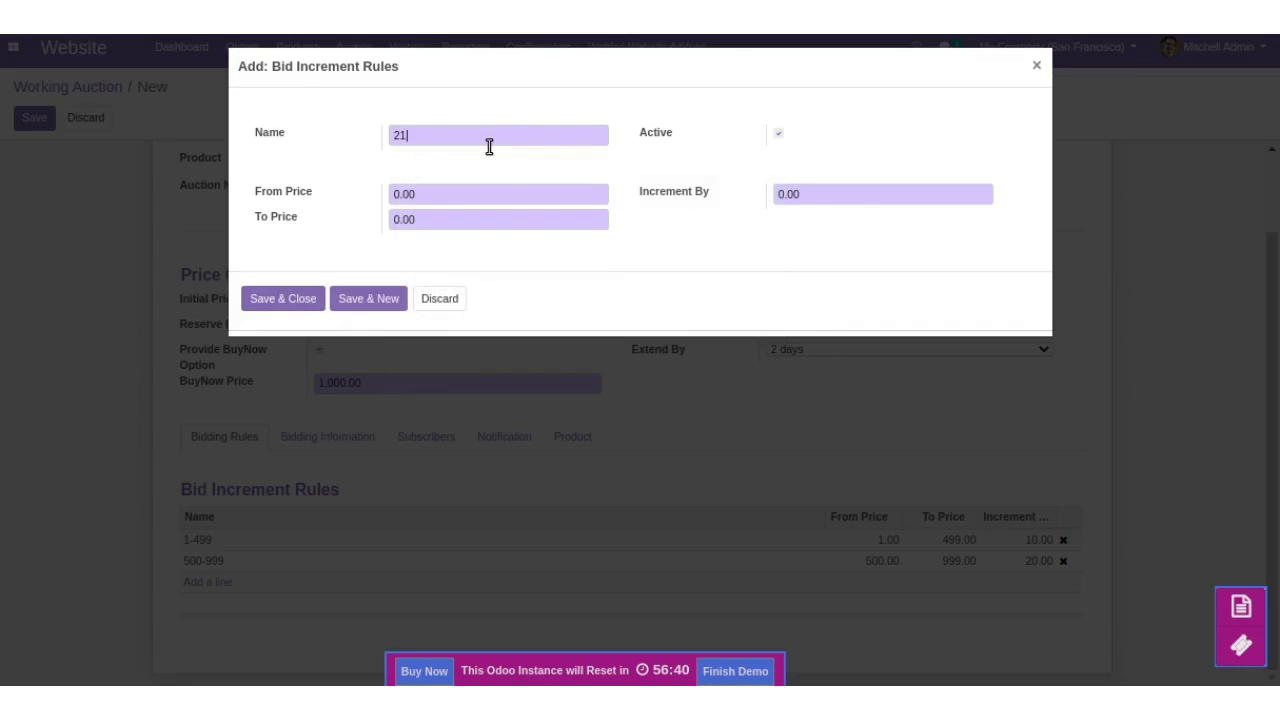
click(432, 198)
click(393, 194)
text(500)
text(0)
text(0)
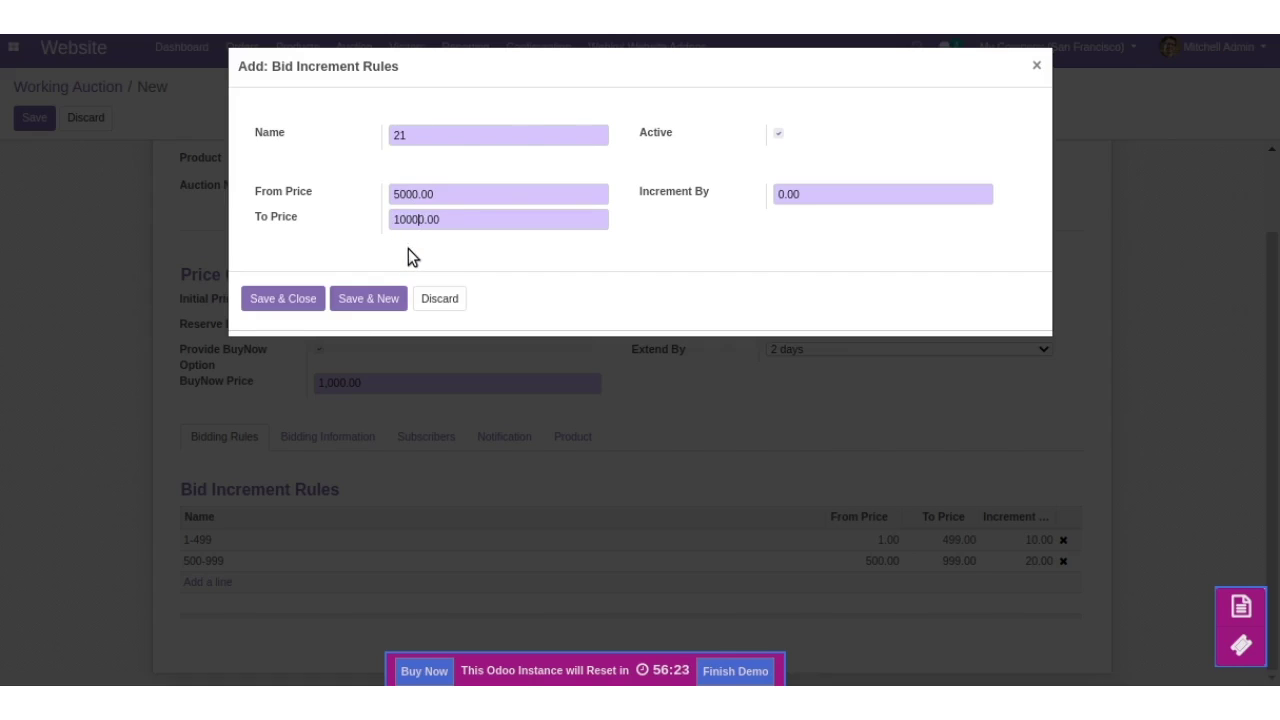
click(781, 197)
text(5)
click(286, 300)
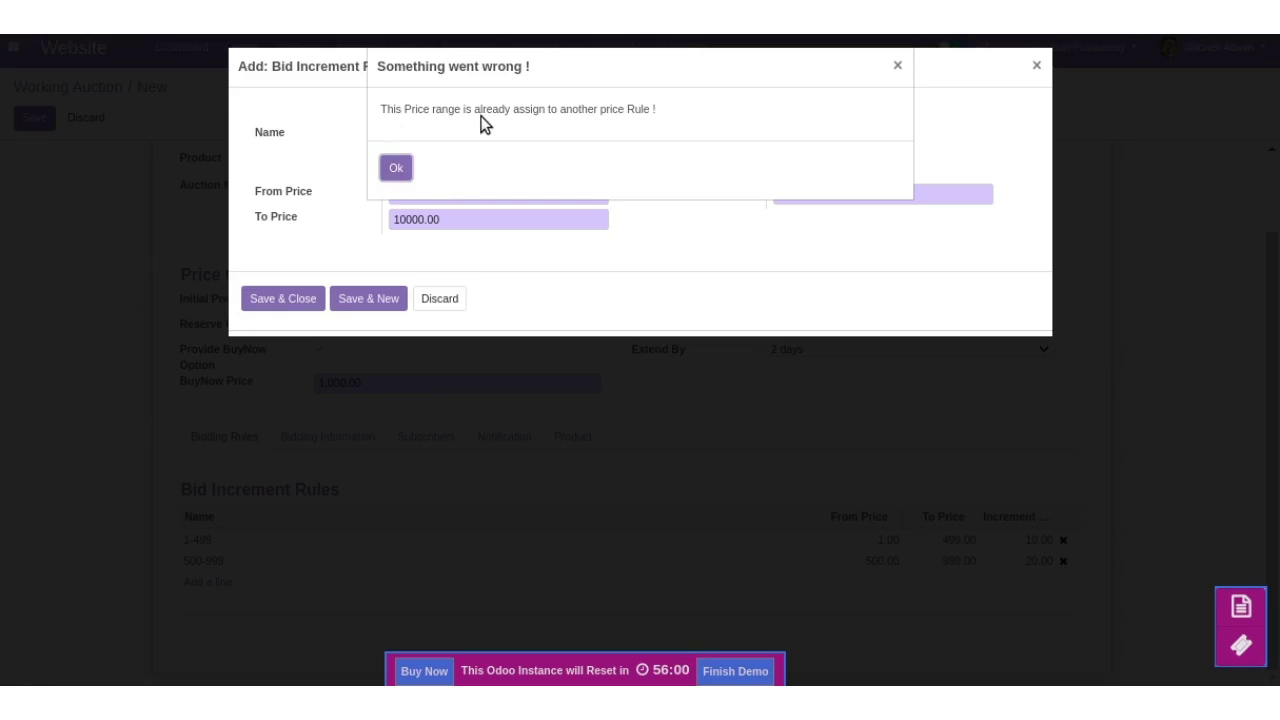
- Fix rule 21's range to 5,000,000–10,000,000, save it, and show Bidding Information
click(396, 169)
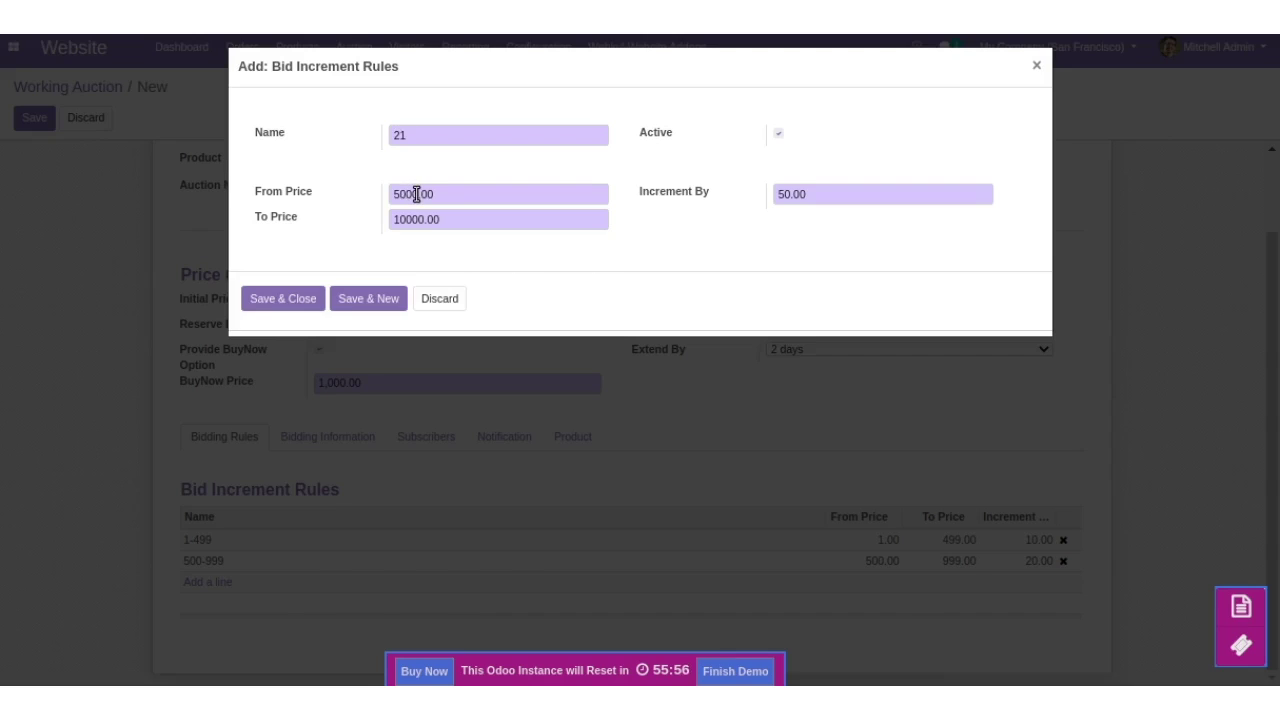
click(399, 194)
text(0000)
click(407, 226)
text(000)
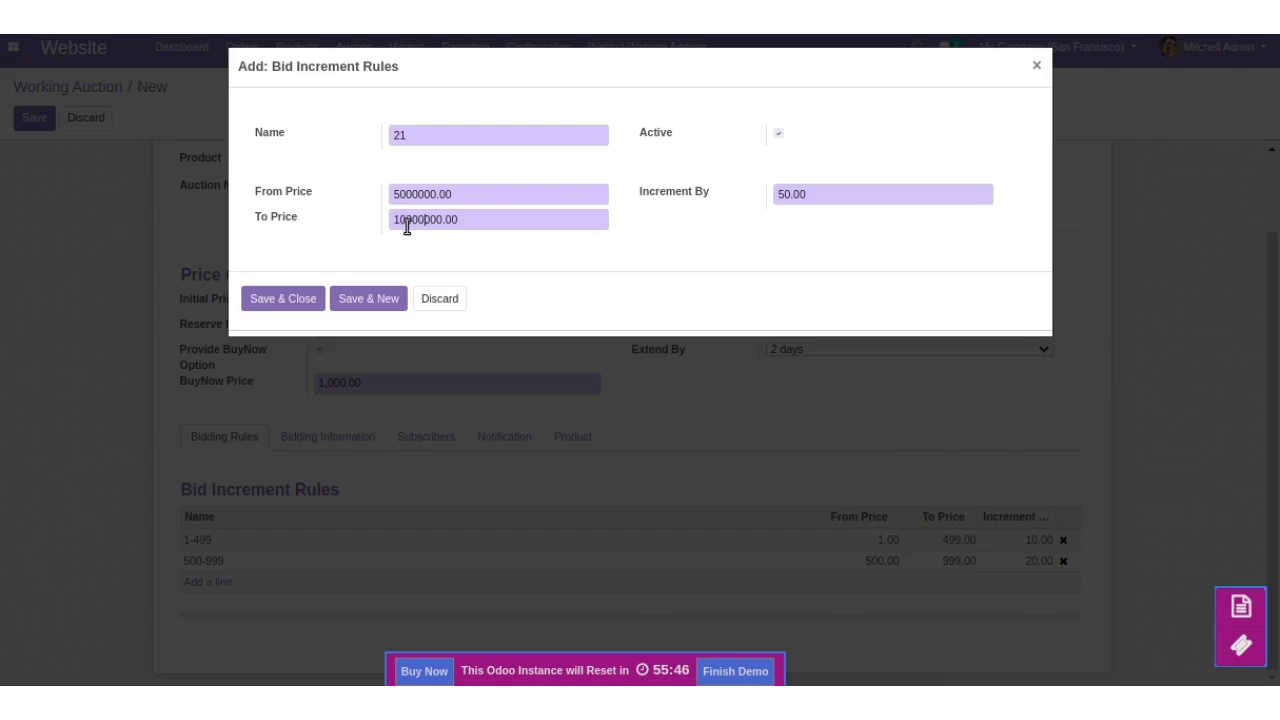
click(283, 299)
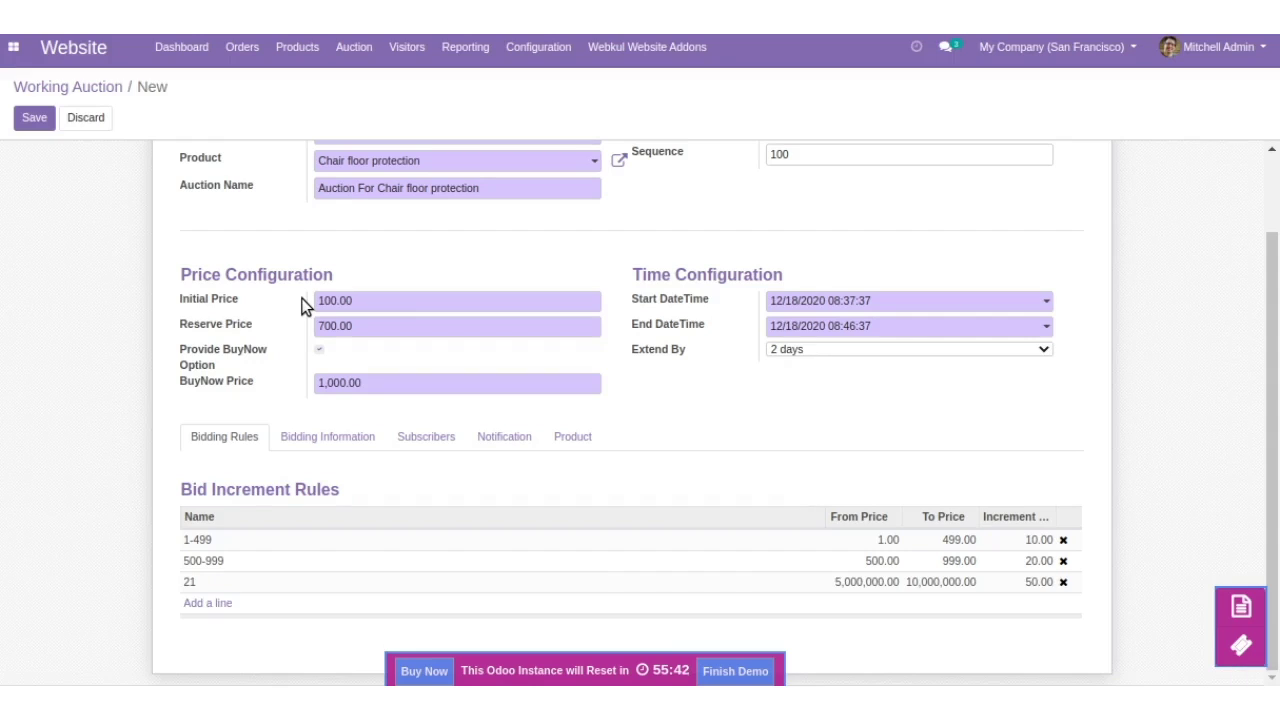
click(338, 446)
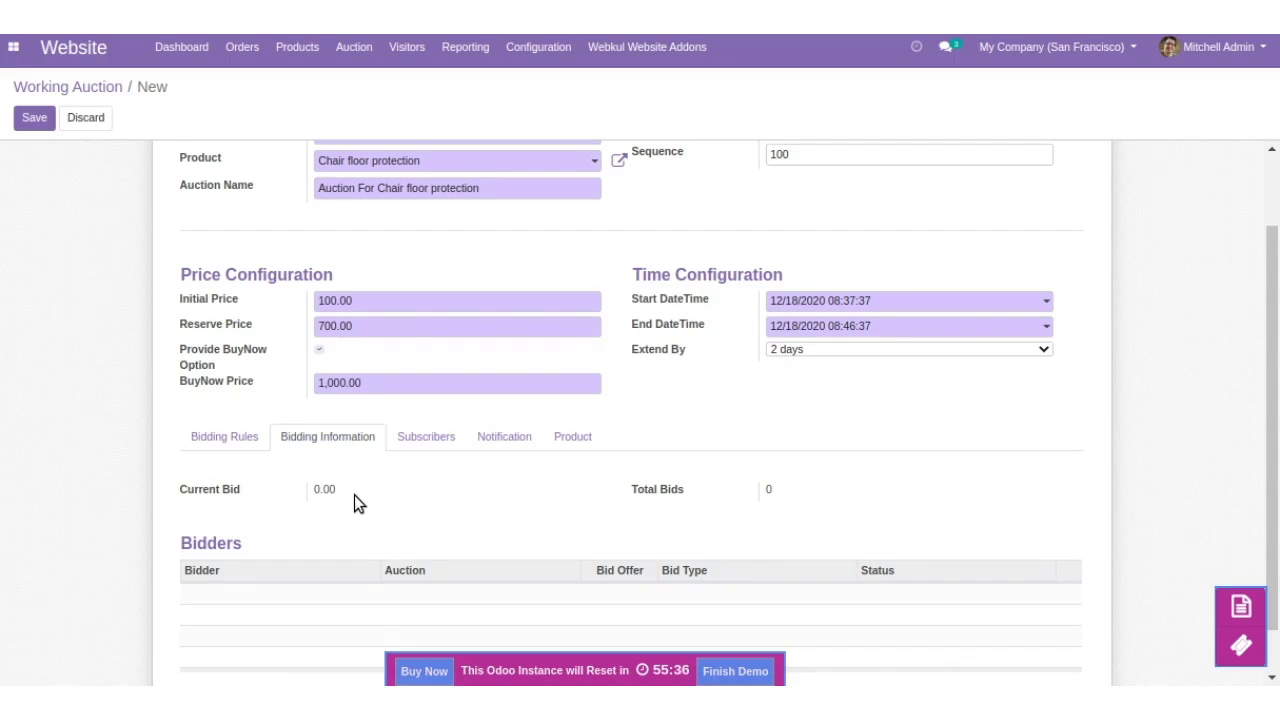
- Check the Notification and Product tabs, then save the Chair floor protection auction as Draft
scroll(354, 495, down, 1)
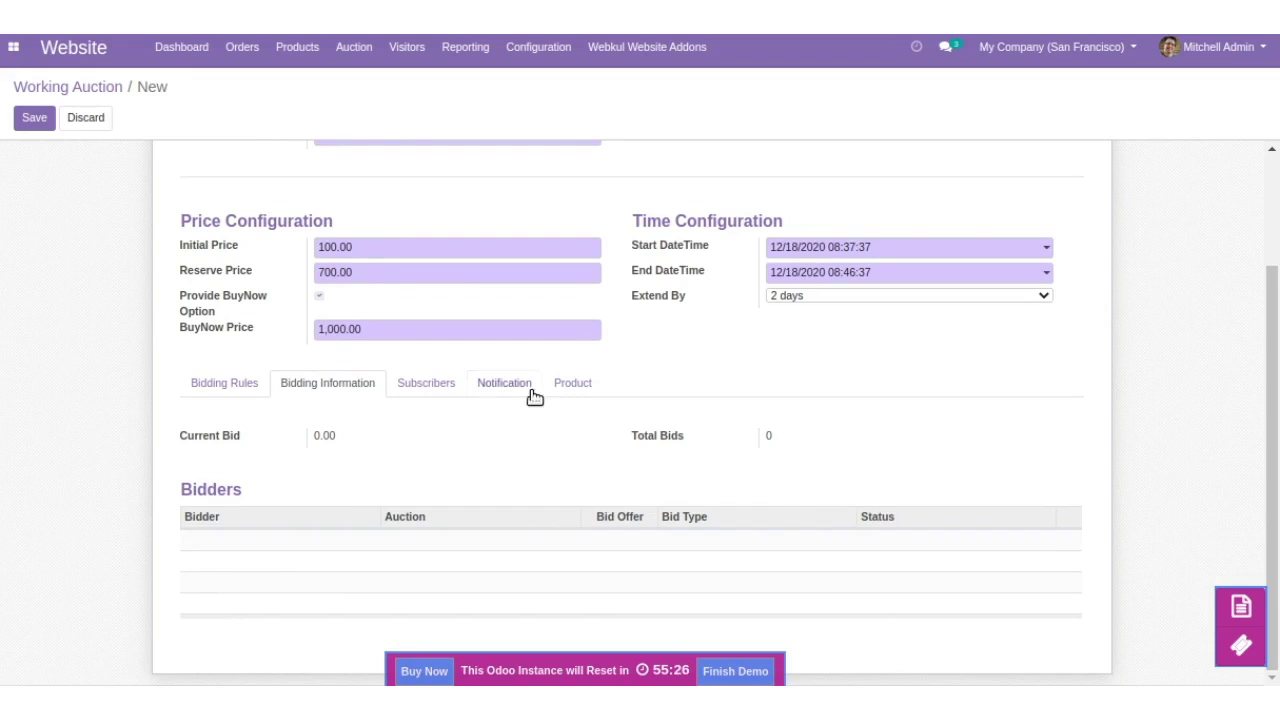
click(451, 392)
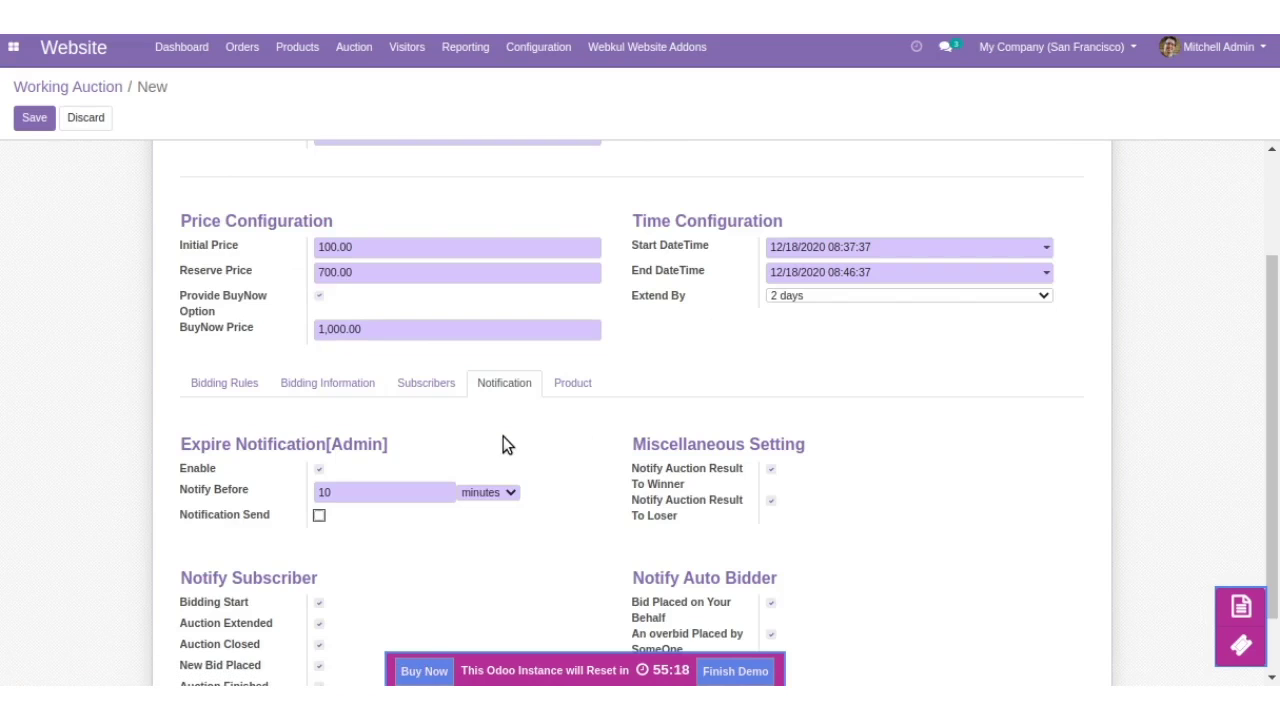
scroll(485, 512, down, 1)
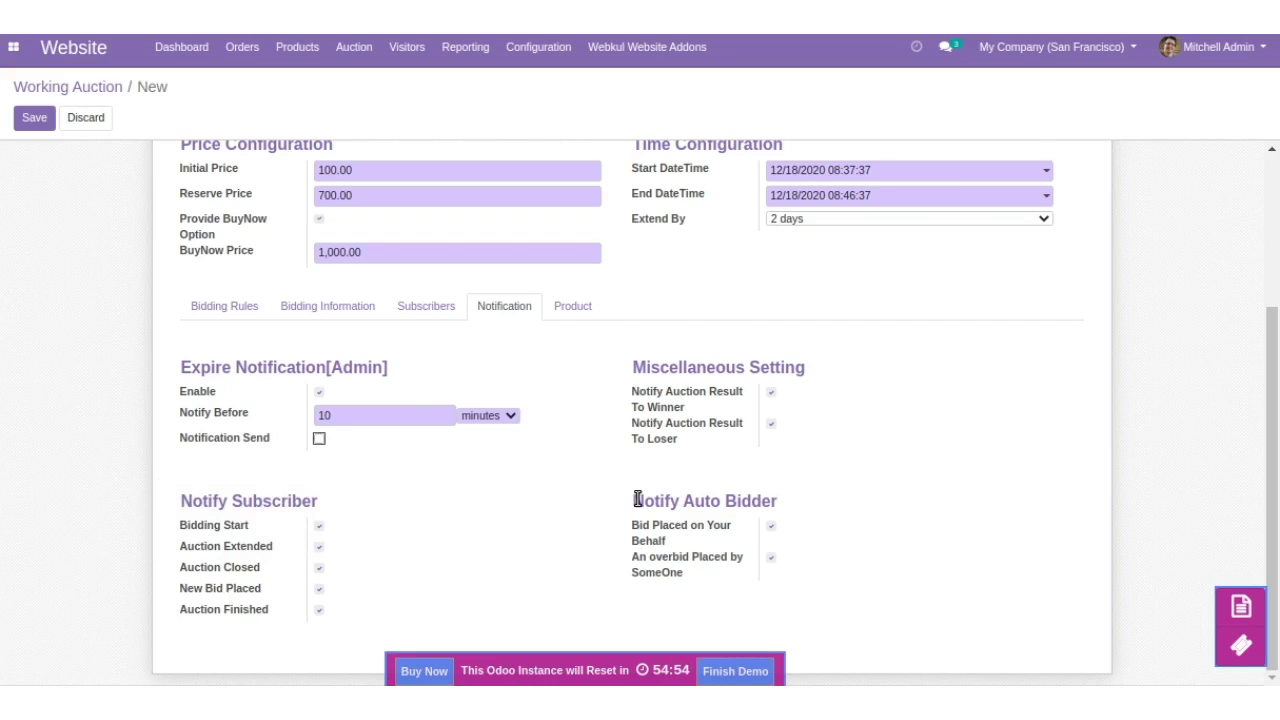
drag(637, 500, 766, 500)
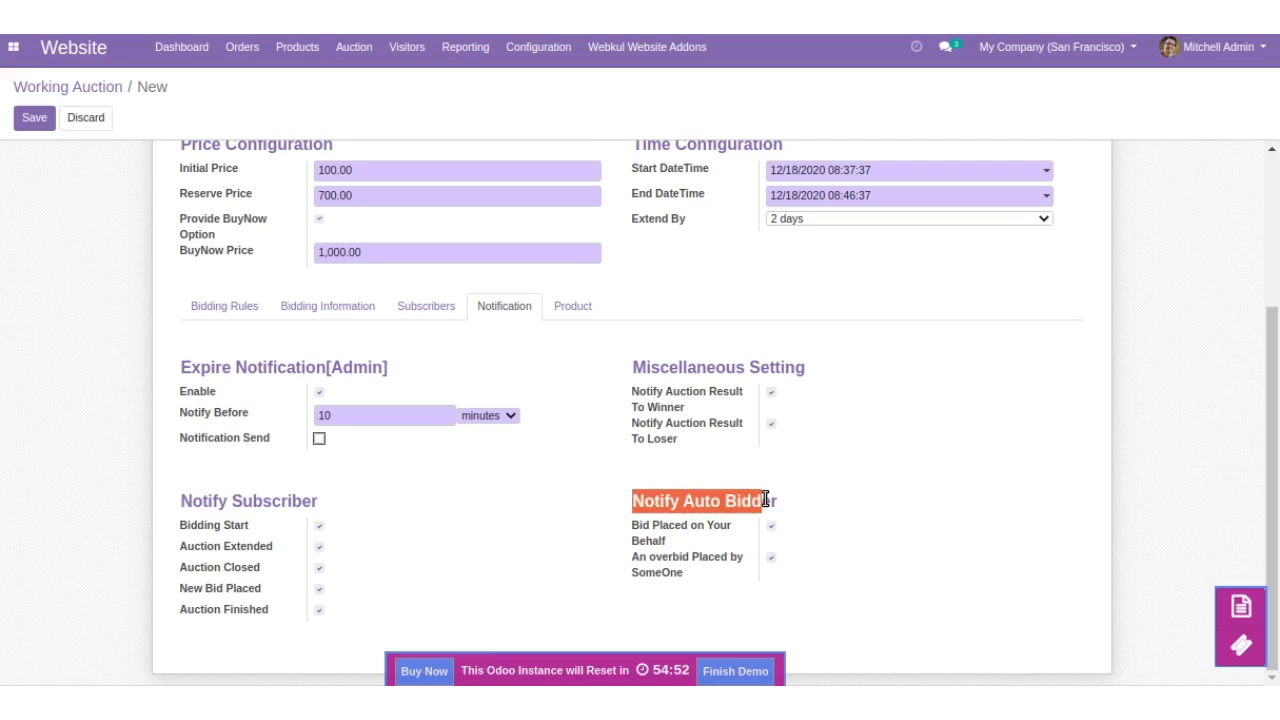
click(766, 498)
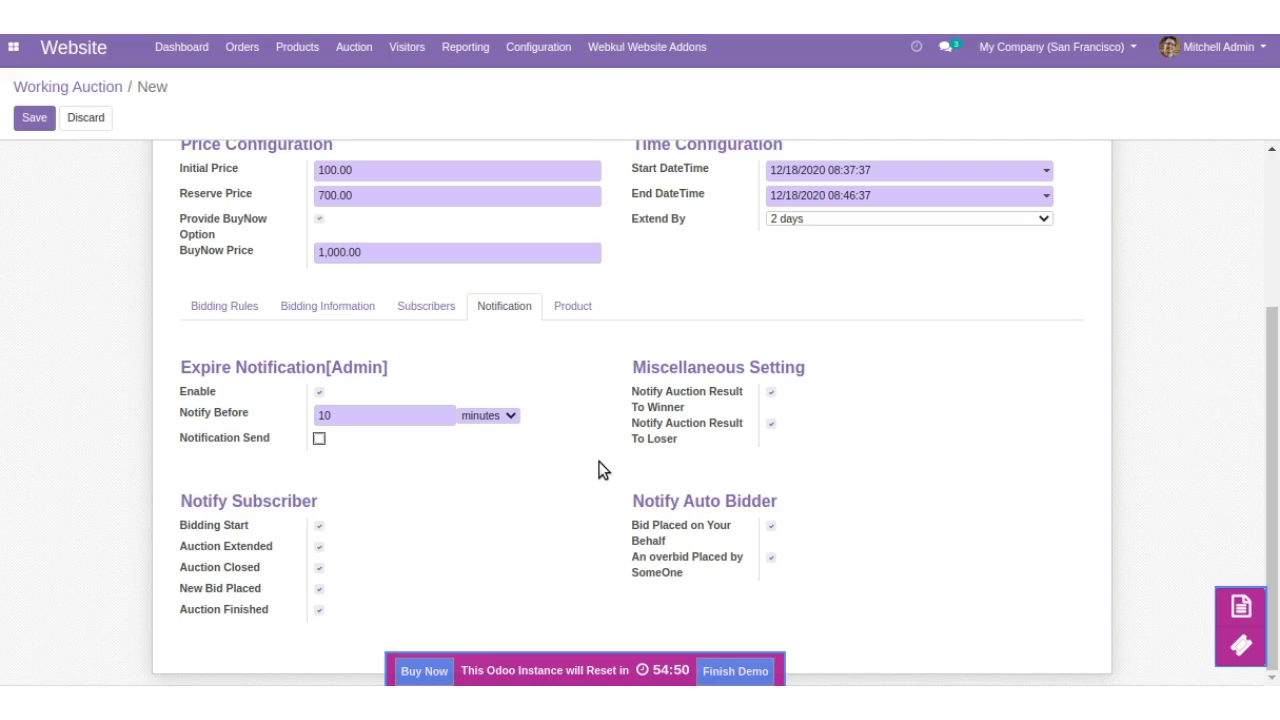
click(571, 307)
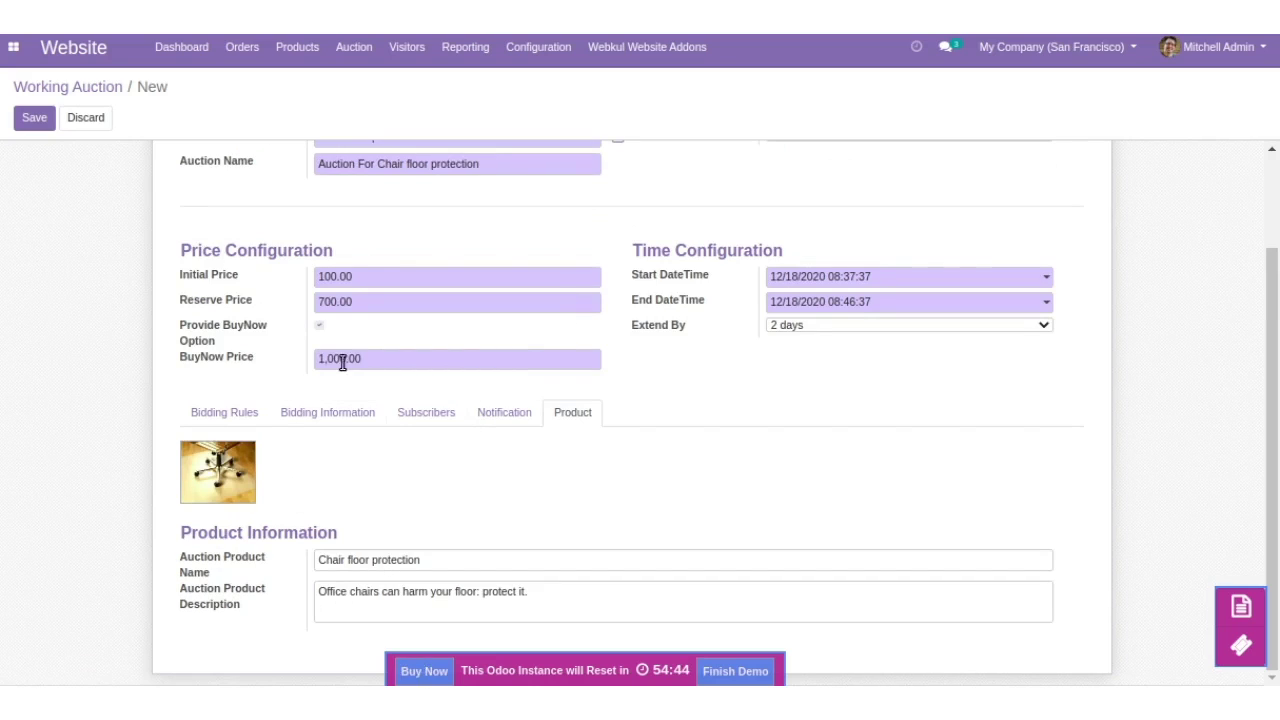
scroll(343, 363, up, 3)
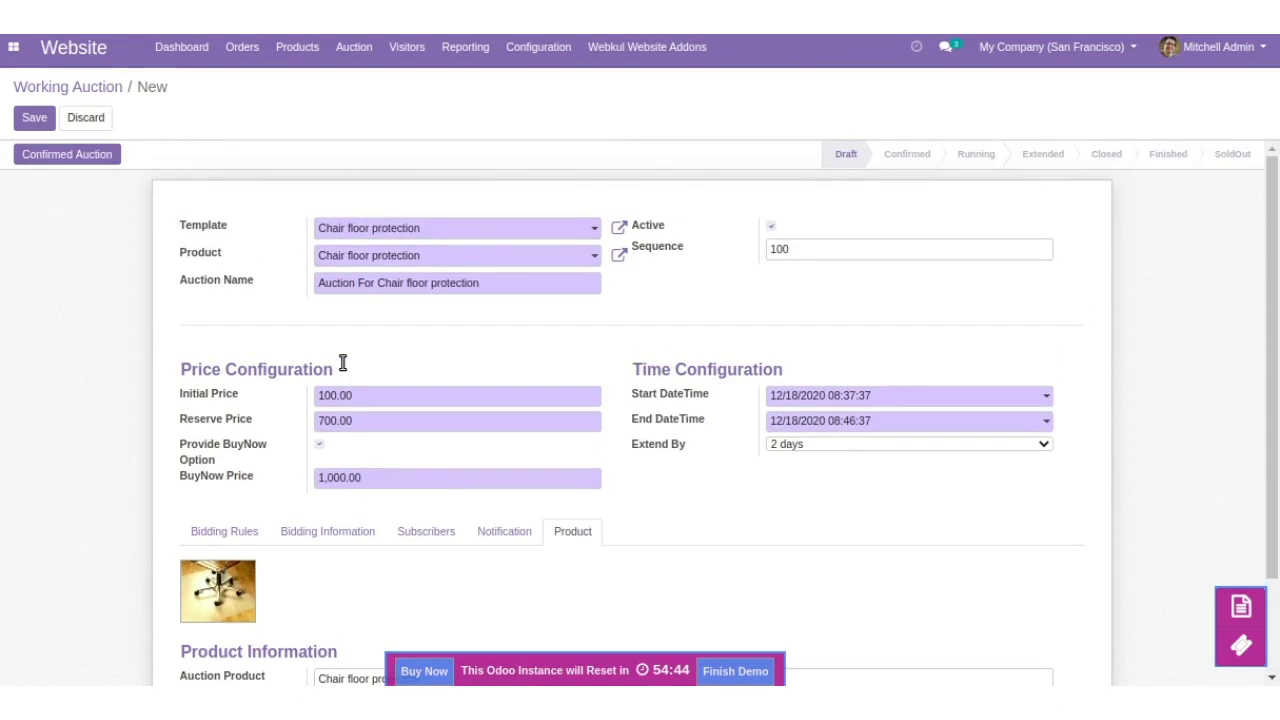
click(36, 119)
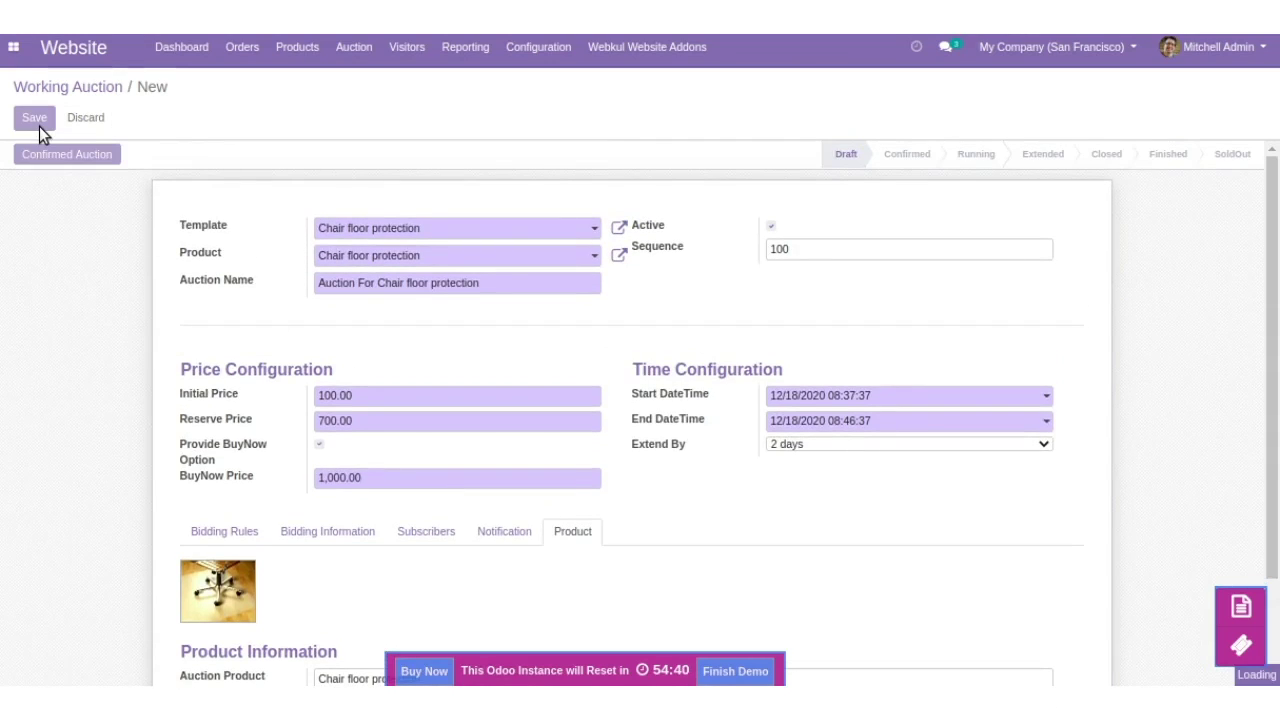
- Confirm the Chair floor protection auction and start it, so its status shows Running
click(90, 155)
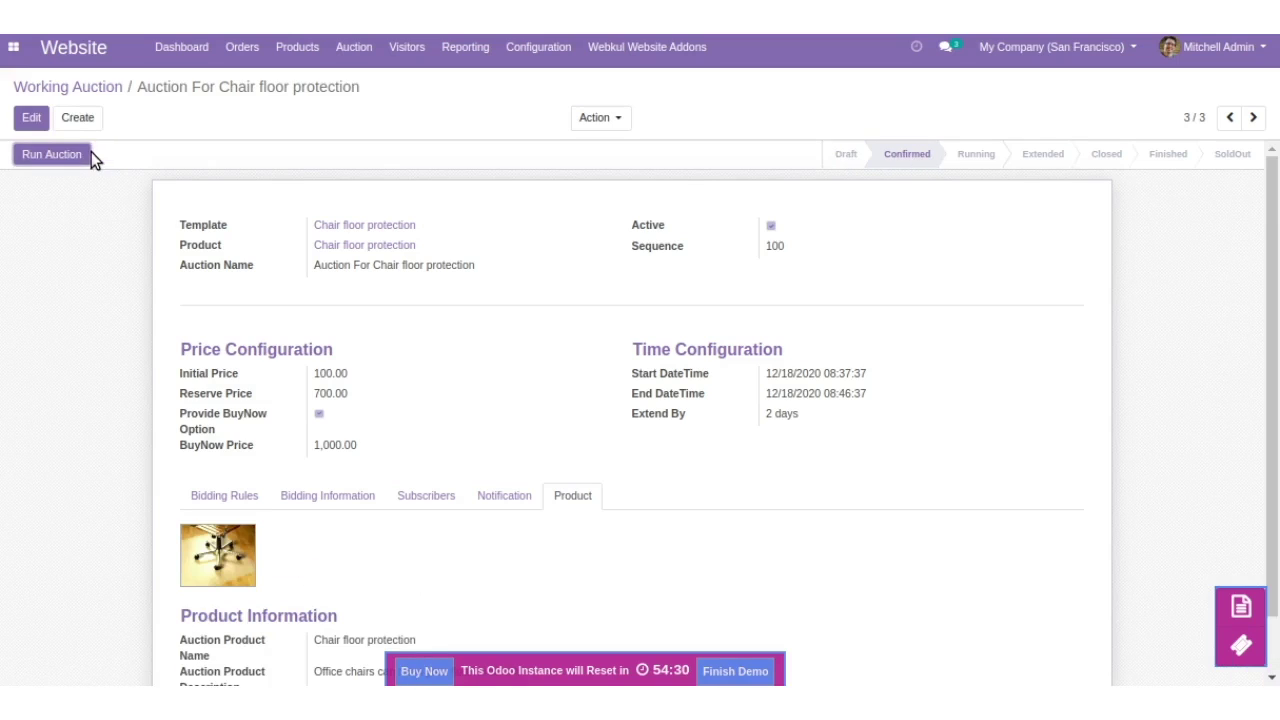
click(66, 156)
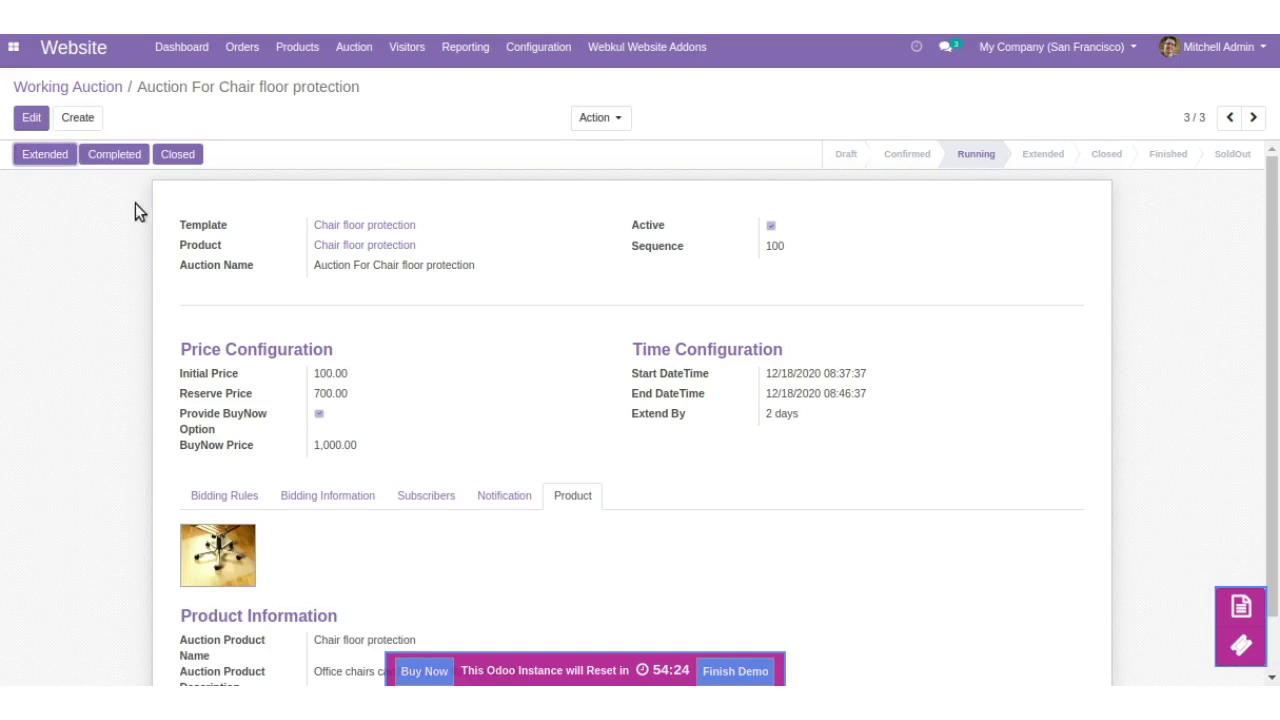
scroll(157, 233, down, 1)
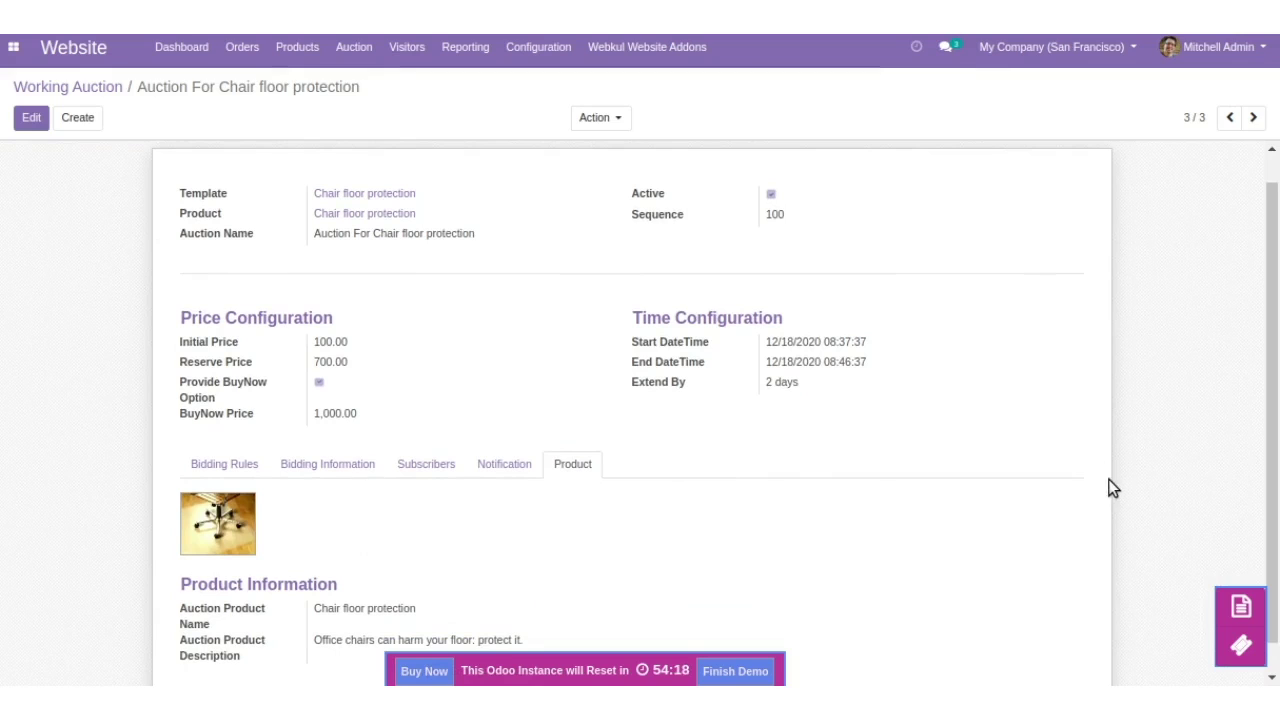
scroll(1113, 488, up, 1)
click(355, 47)
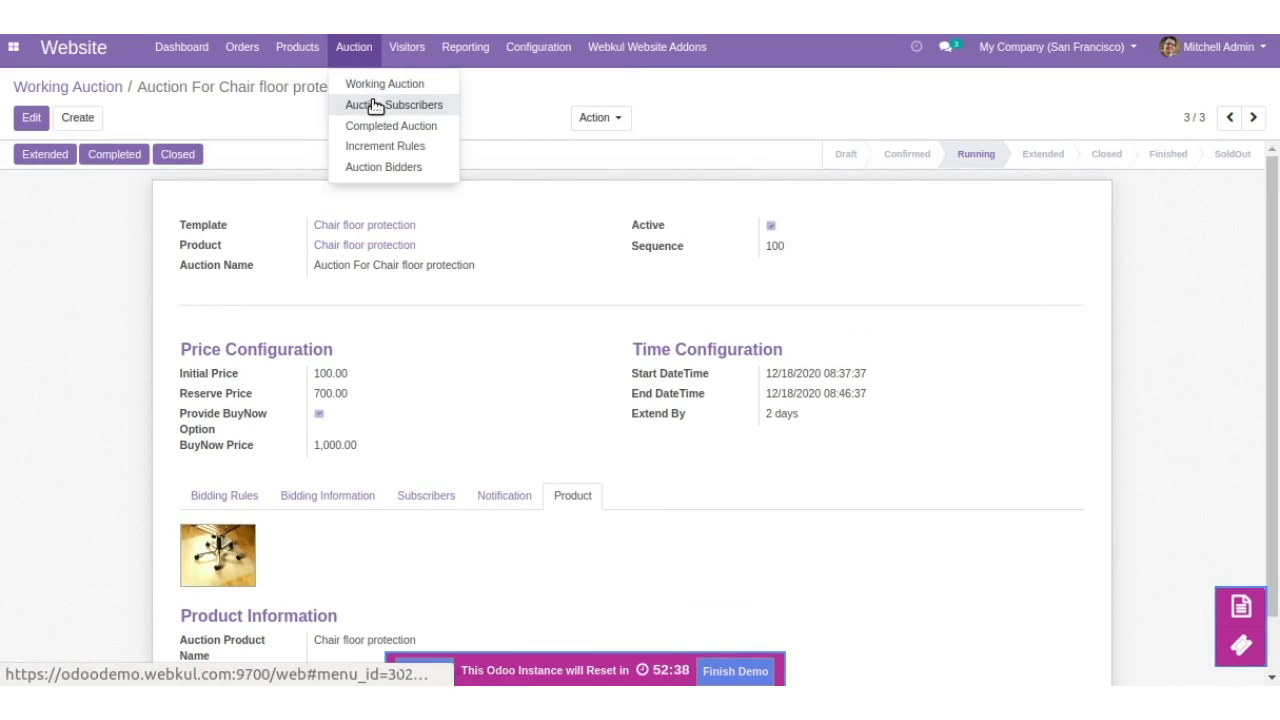
- Create and save an auction subscriber linking an Azure Interior contact to Demo Auction Running
click(374, 106)
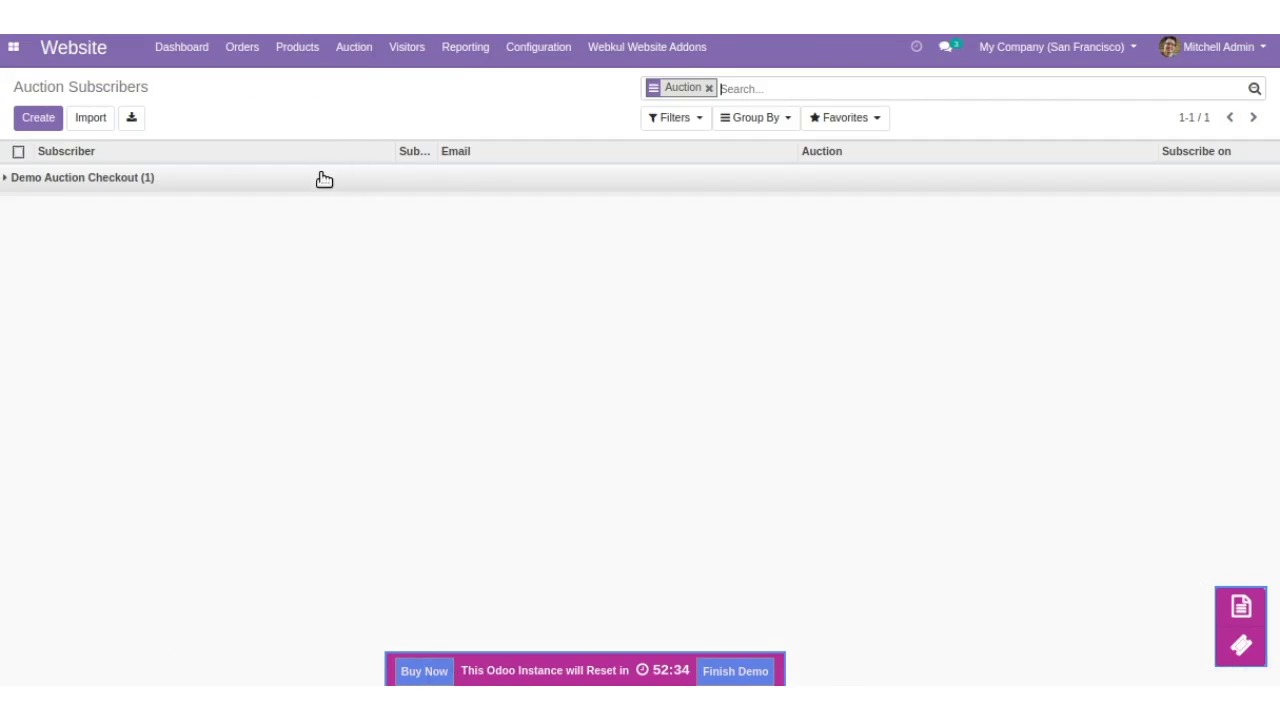
click(323, 177)
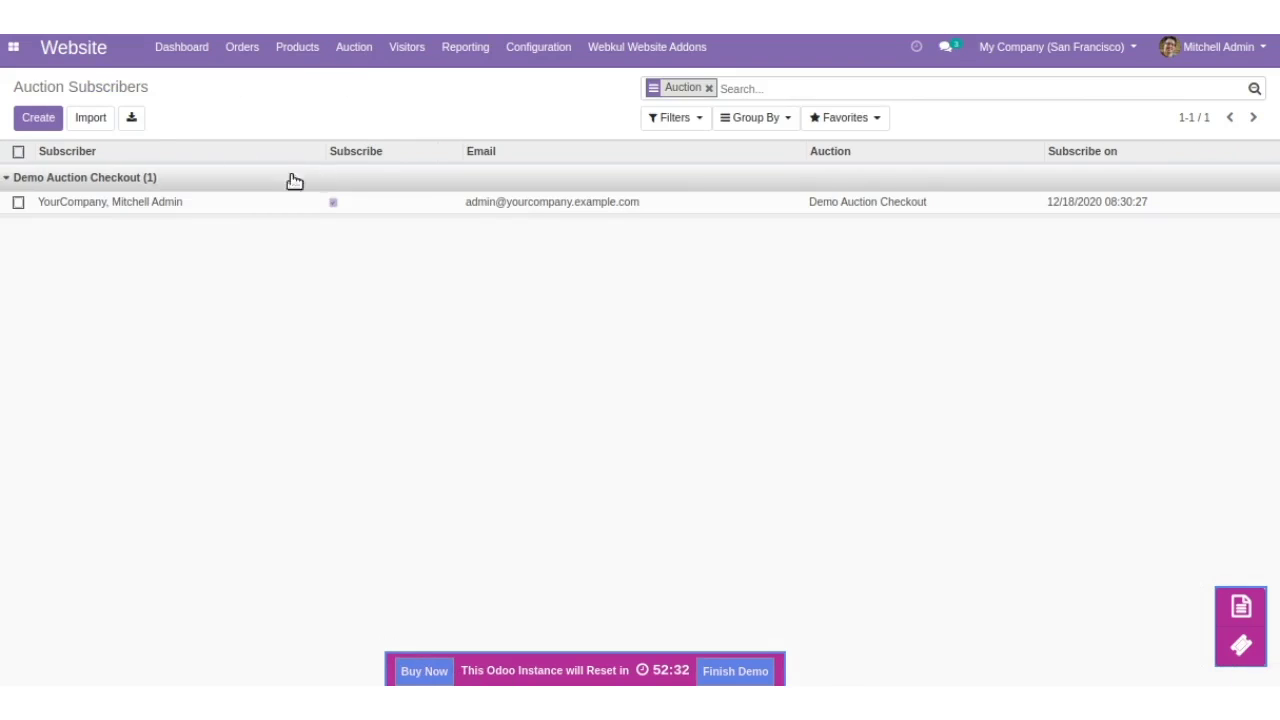
click(55, 124)
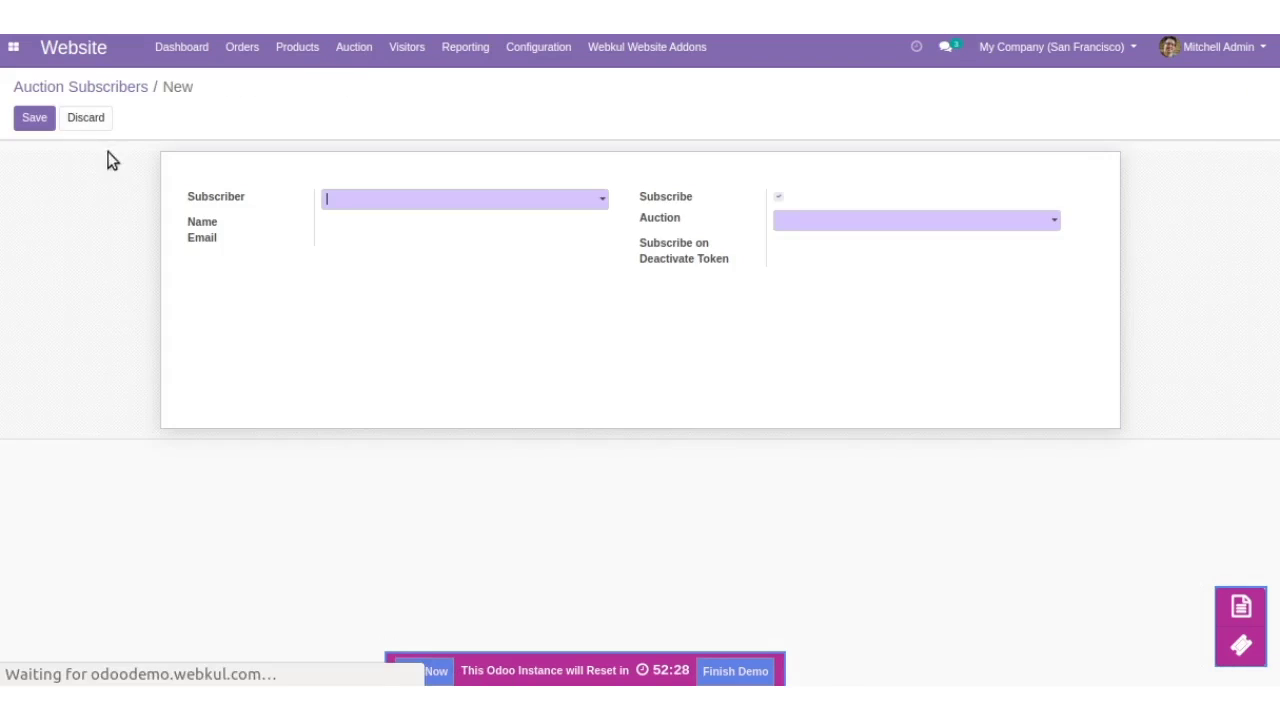
click(392, 201)
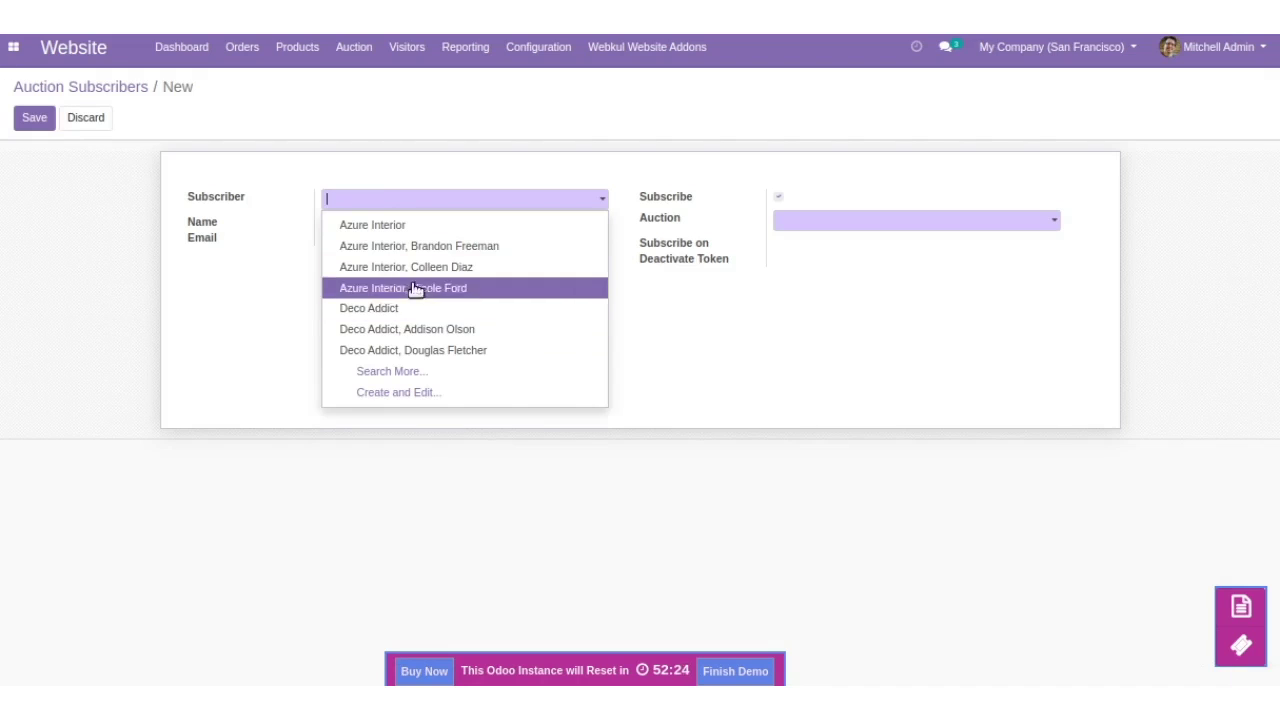
click(437, 248)
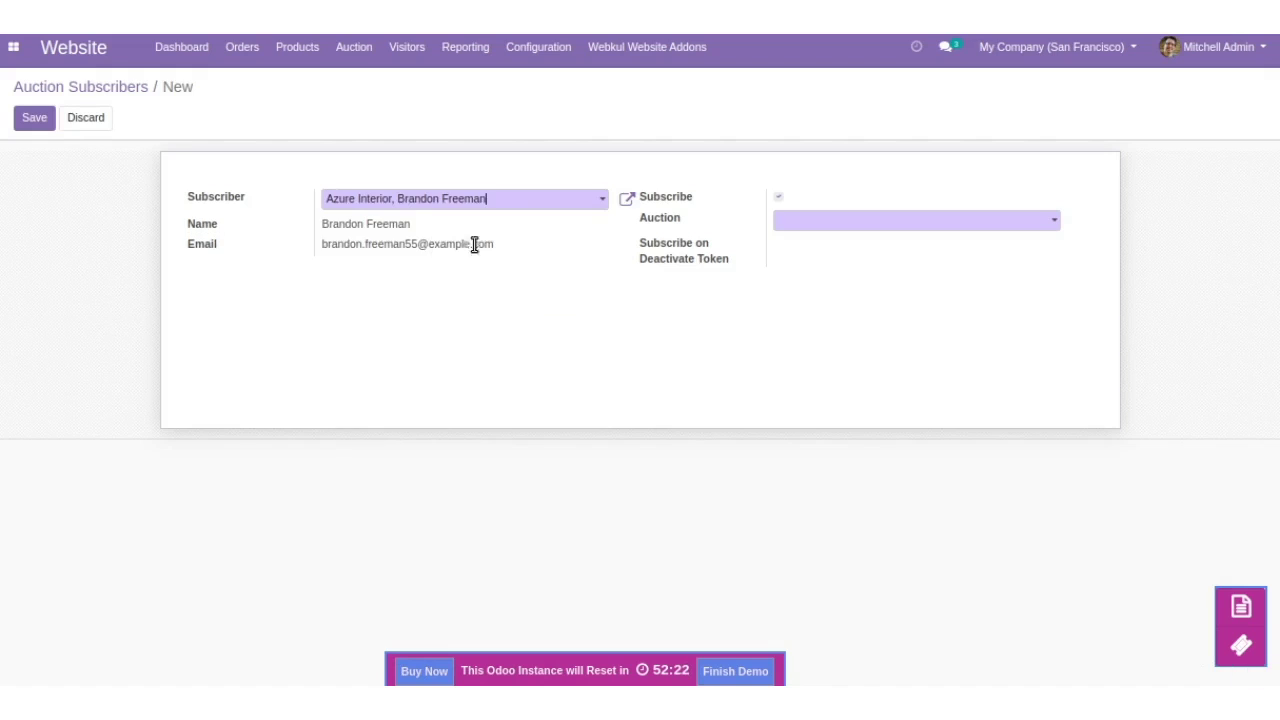
click(914, 226)
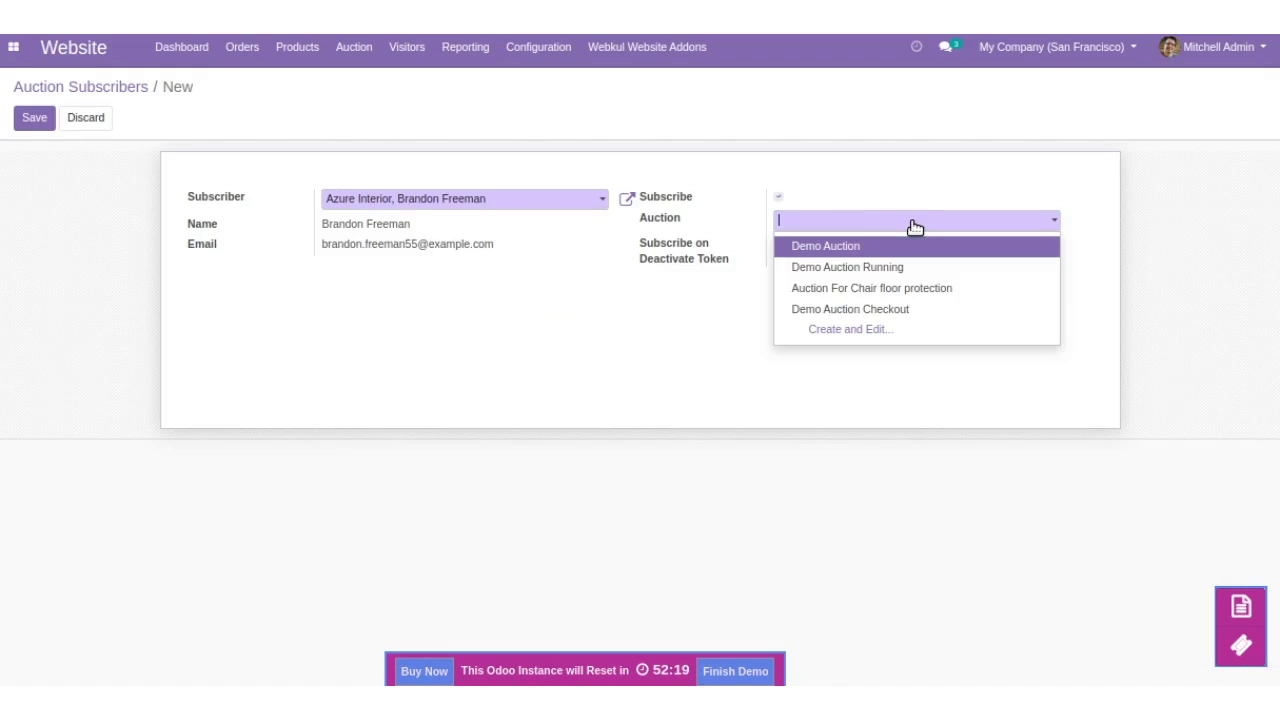
click(879, 270)
click(33, 118)
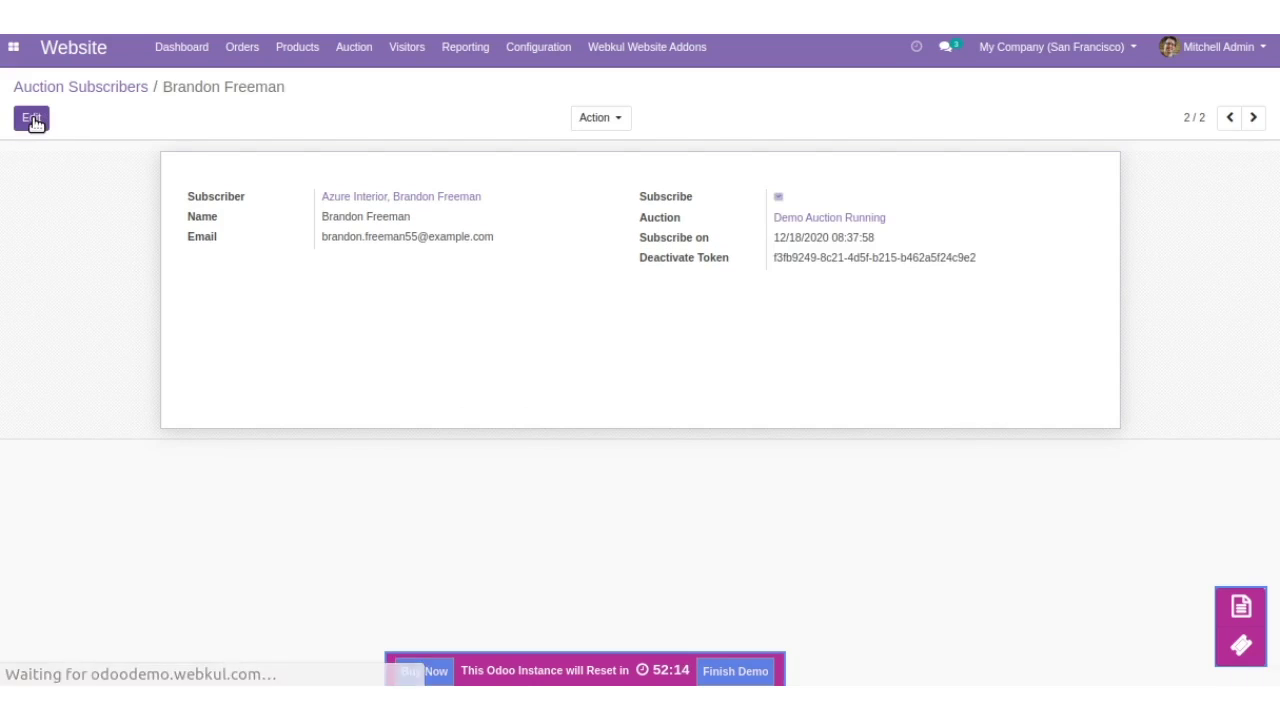
- Review the Completed Auction list, briefly expanding its false group
click(353, 51)
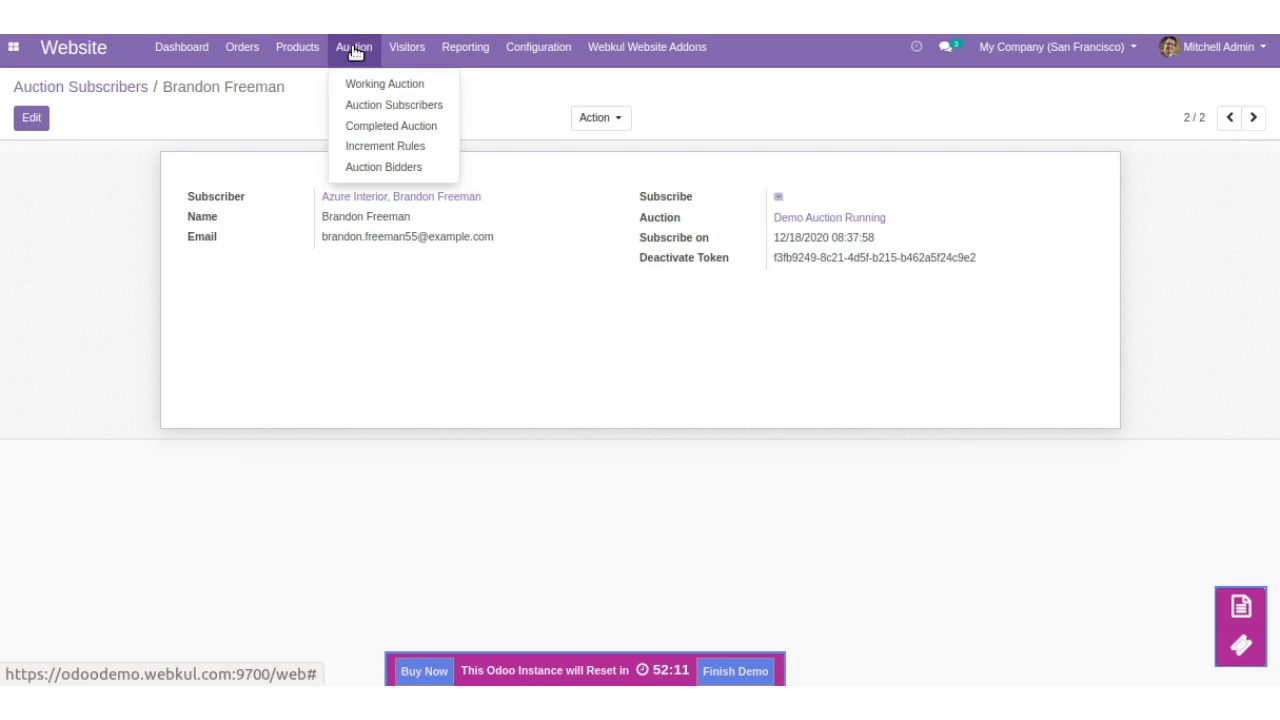
click(377, 128)
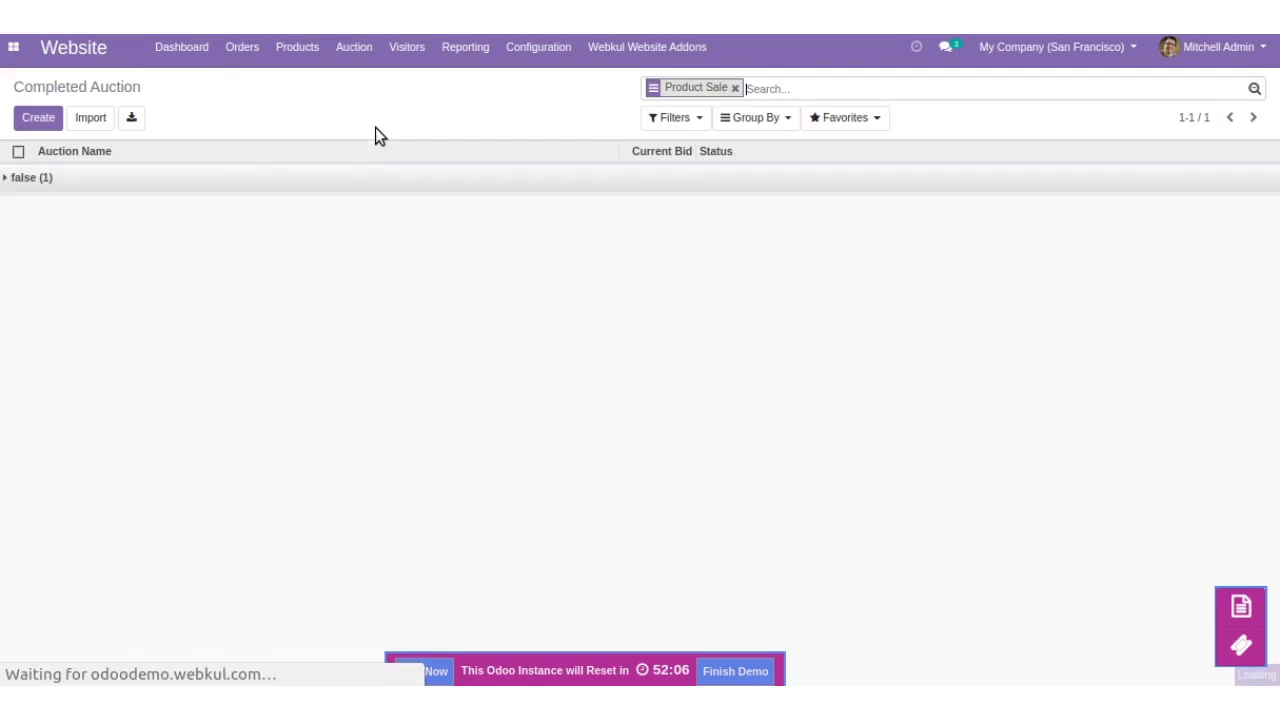
click(332, 192)
click(335, 189)
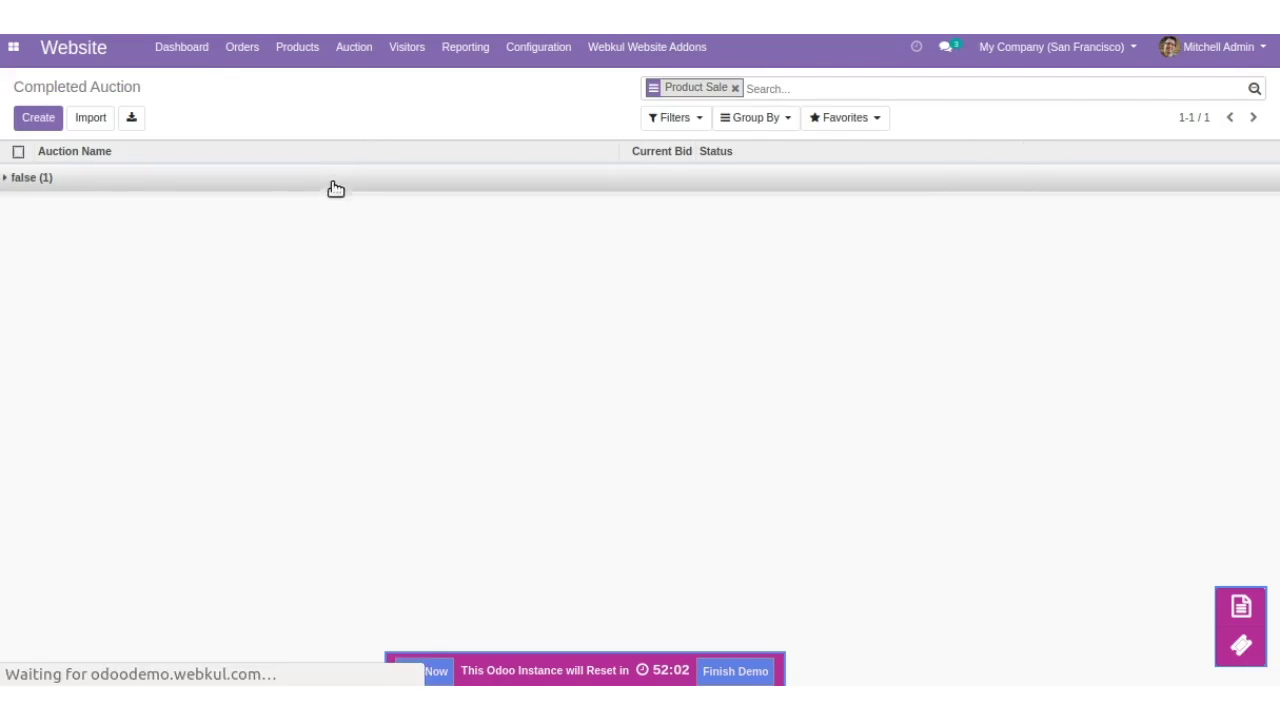
- Open Auction Bidders and expand the Demo Auction Checkout bidder group
click(360, 52)
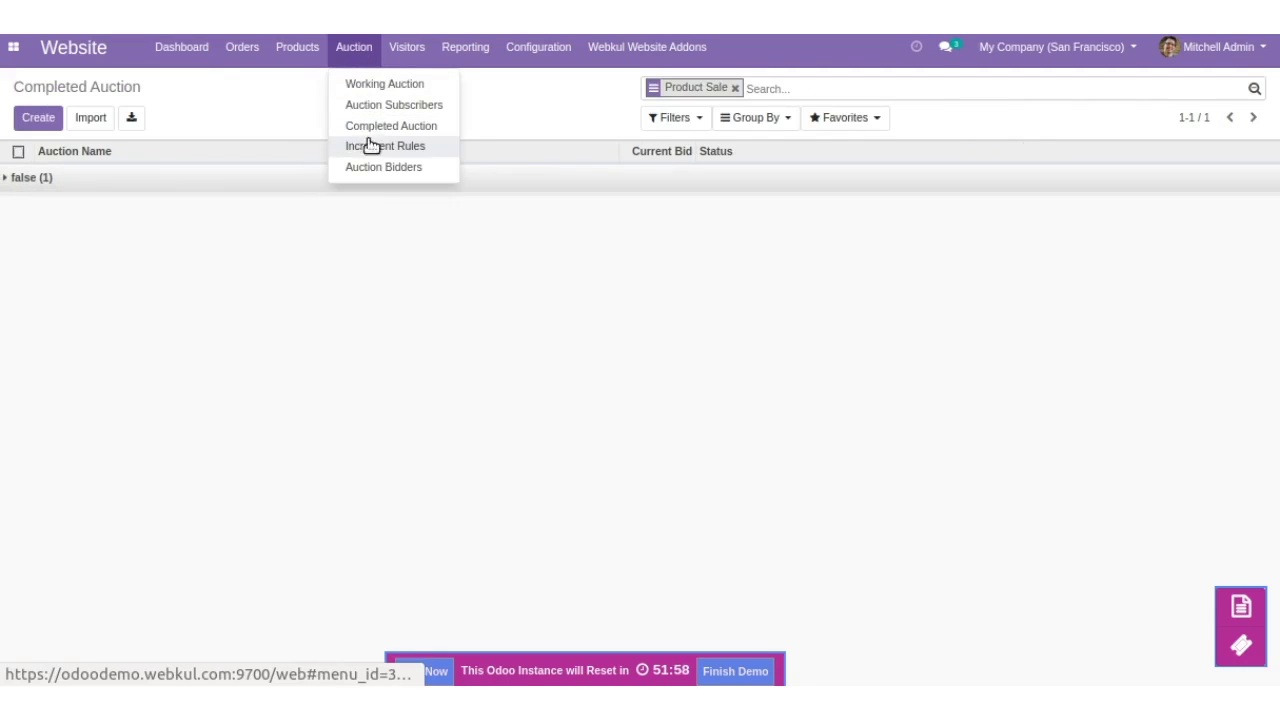
click(370, 168)
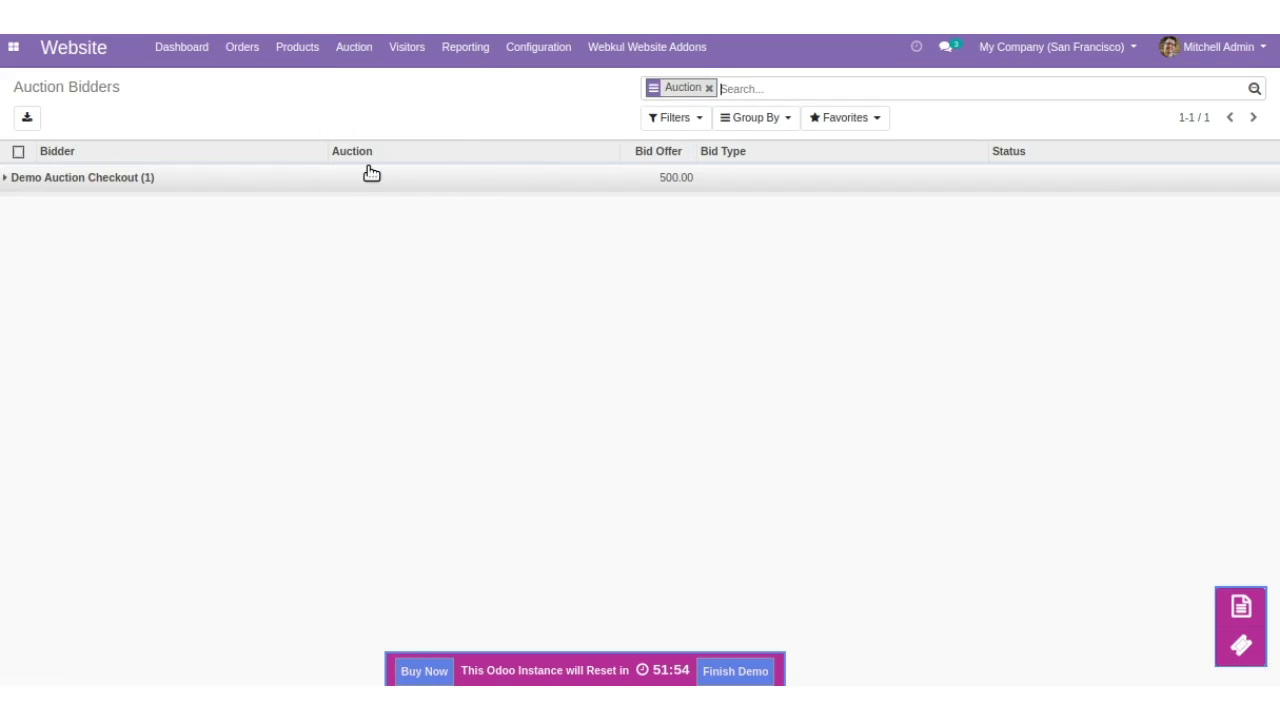
click(371, 176)
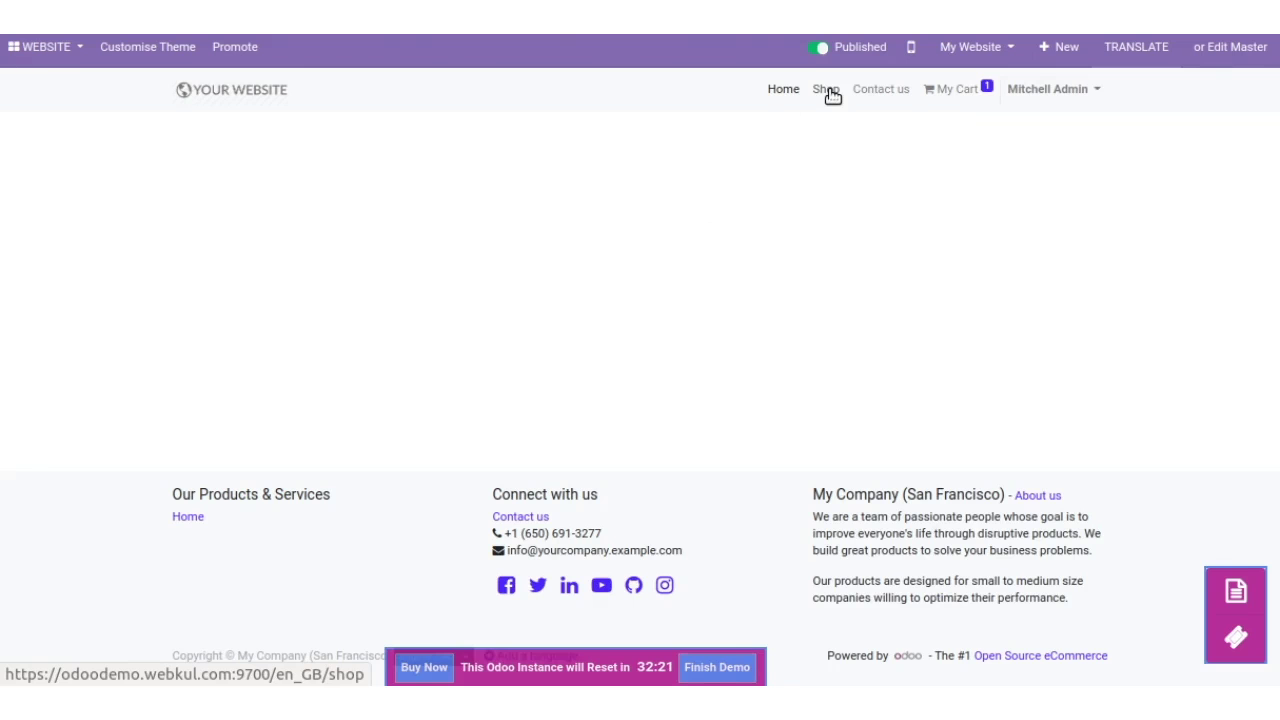
- Scroll the website shop grid and open the Cabinet with Doors auction product page
click(826, 90)
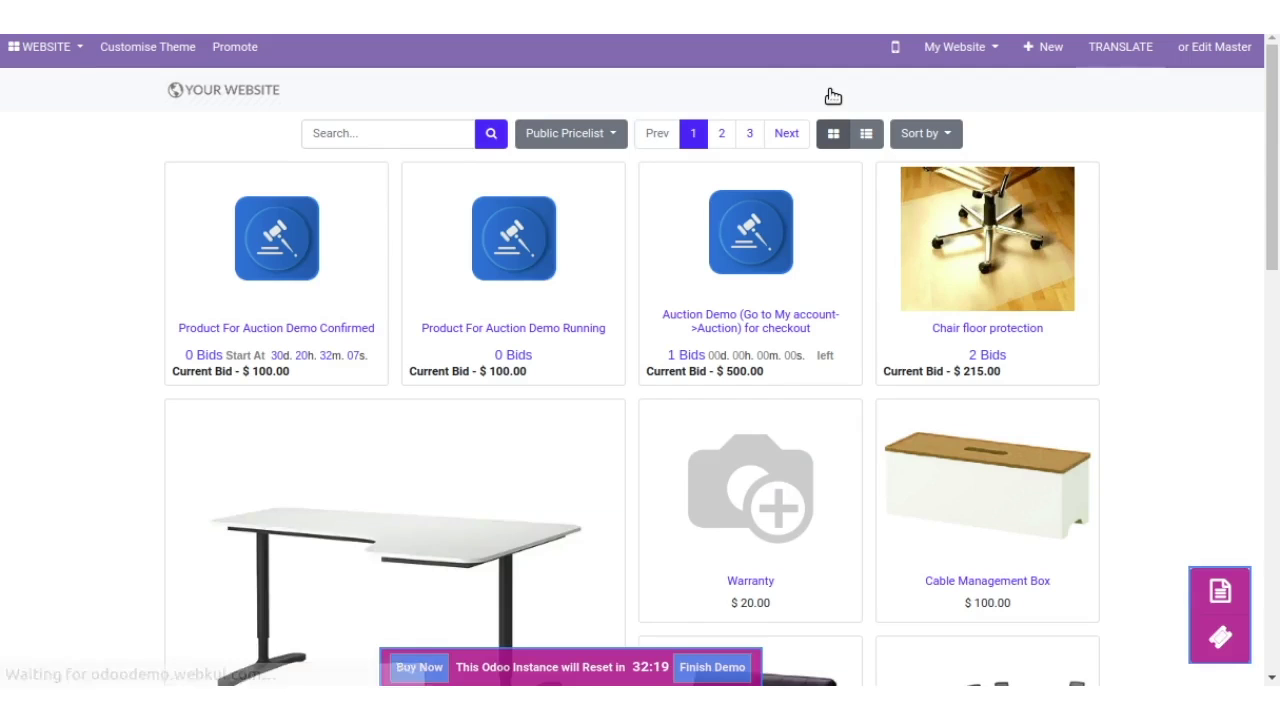
scroll(677, 317, down, 5)
scroll(677, 317, up, 5)
scroll(677, 315, up, 1)
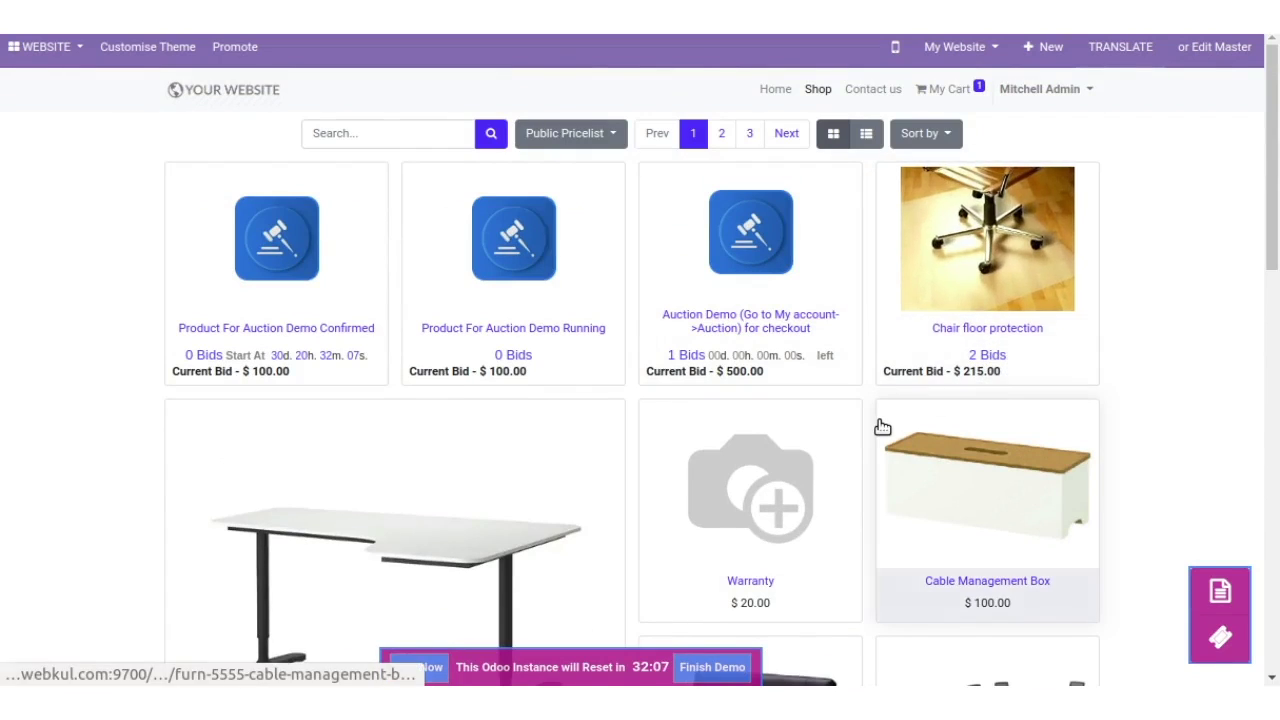
scroll(882, 427, down, 5)
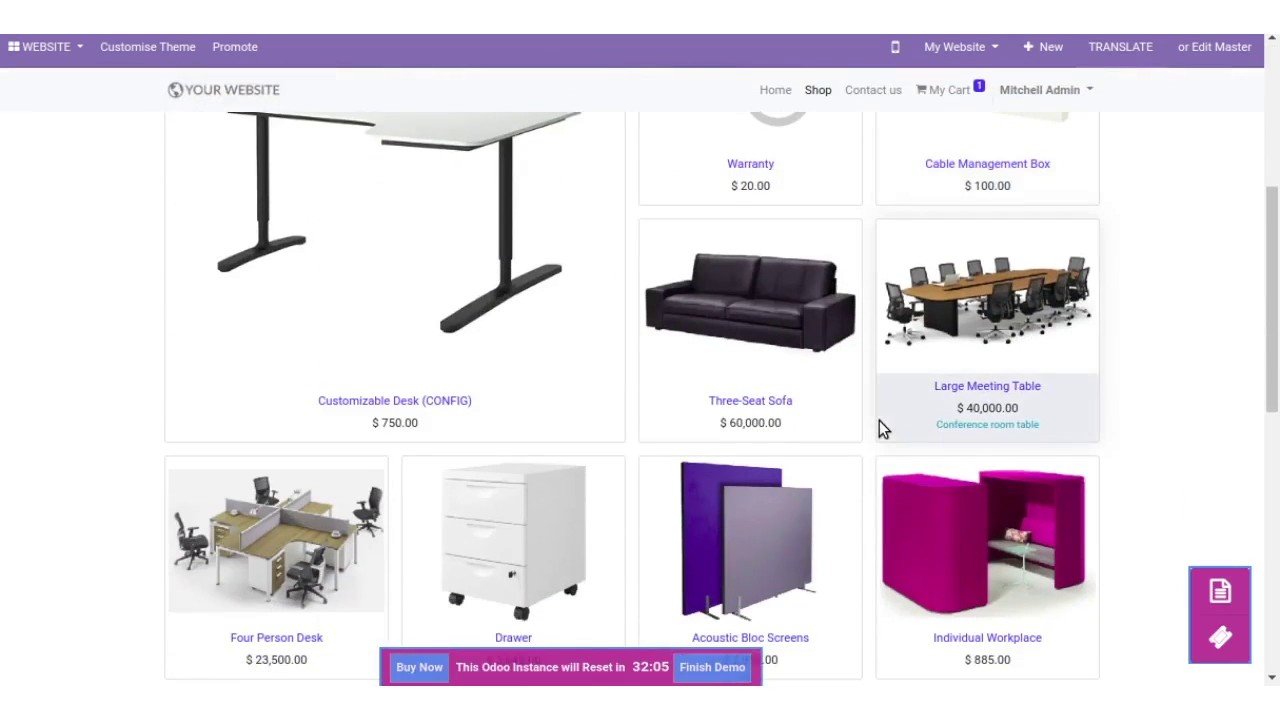
scroll(882, 427, down, 1)
scroll(785, 464, down, 4)
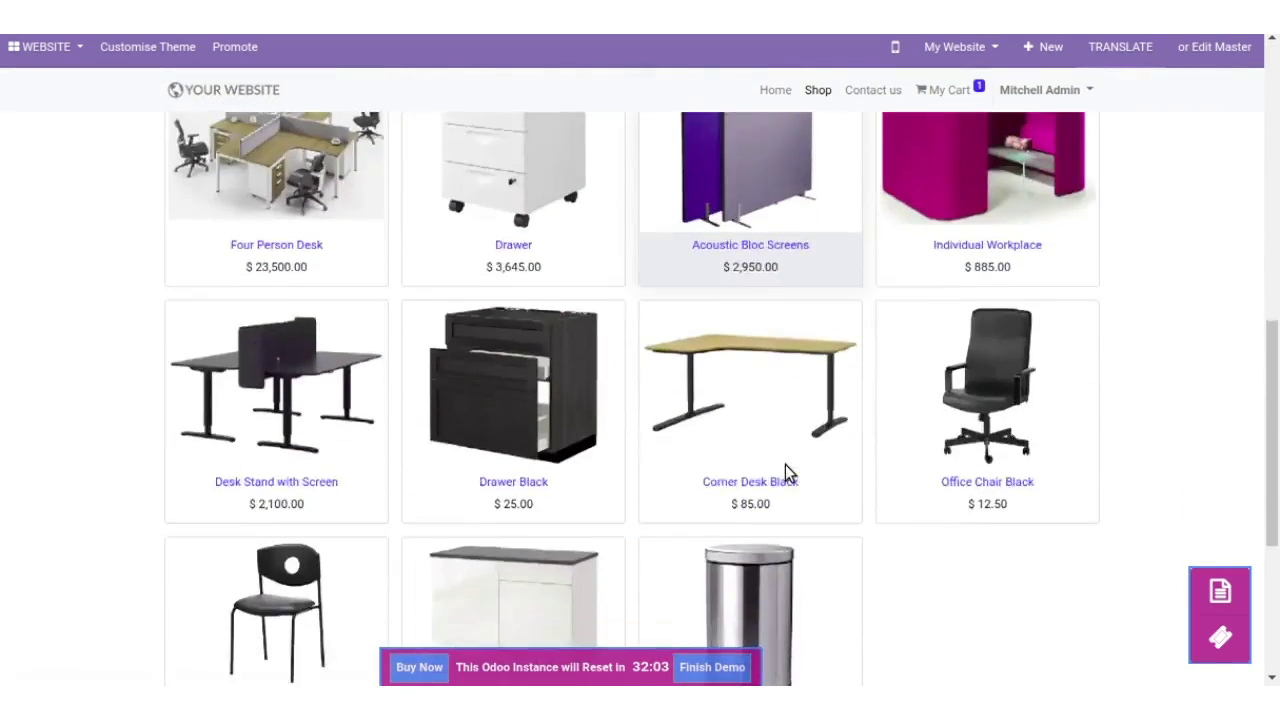
scroll(785, 470, down, 2)
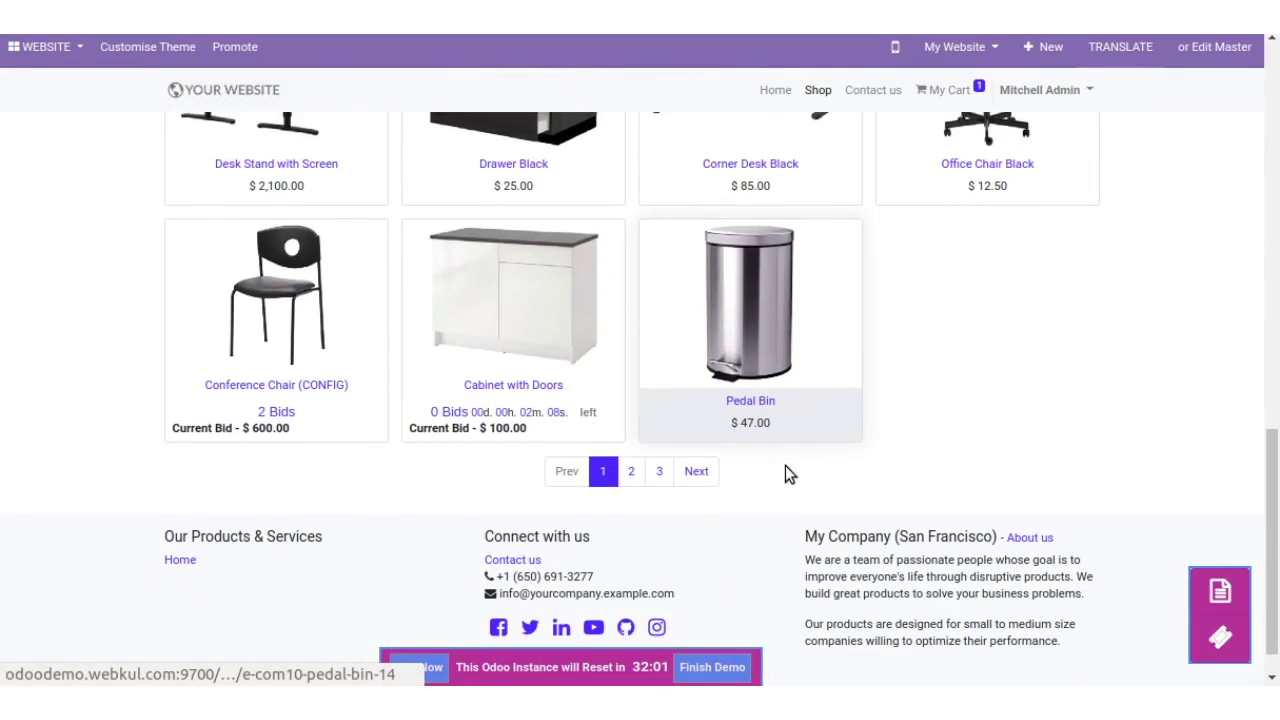
click(540, 329)
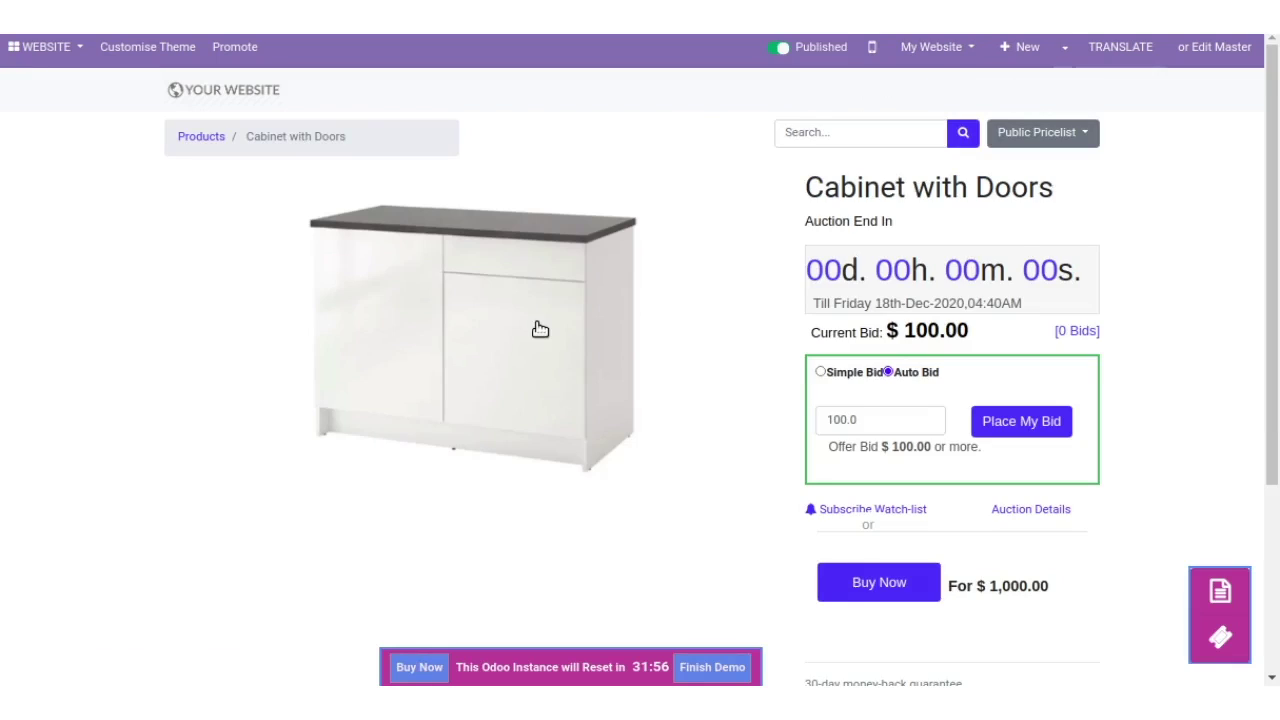
- Subscribe Cabinet with Doors to the watch-list with Auto Bid selected
click(820, 371)
click(890, 372)
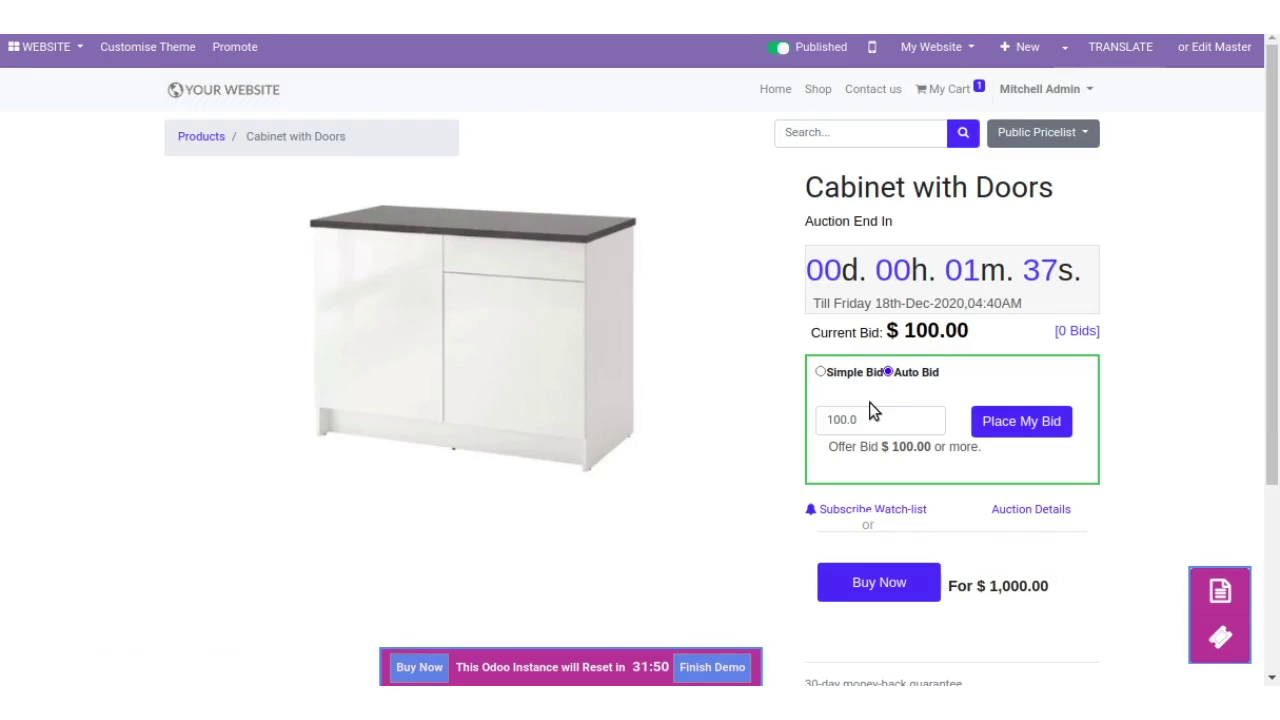
scroll(869, 432, down, 1)
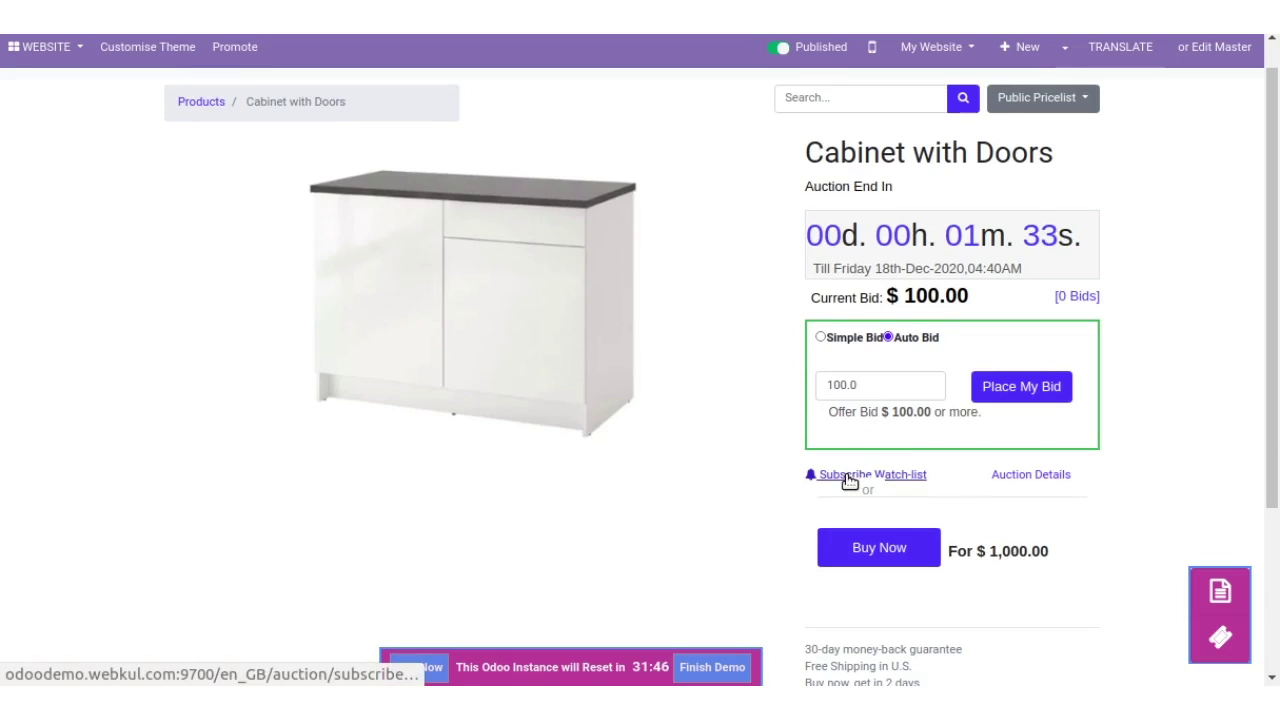
click(846, 475)
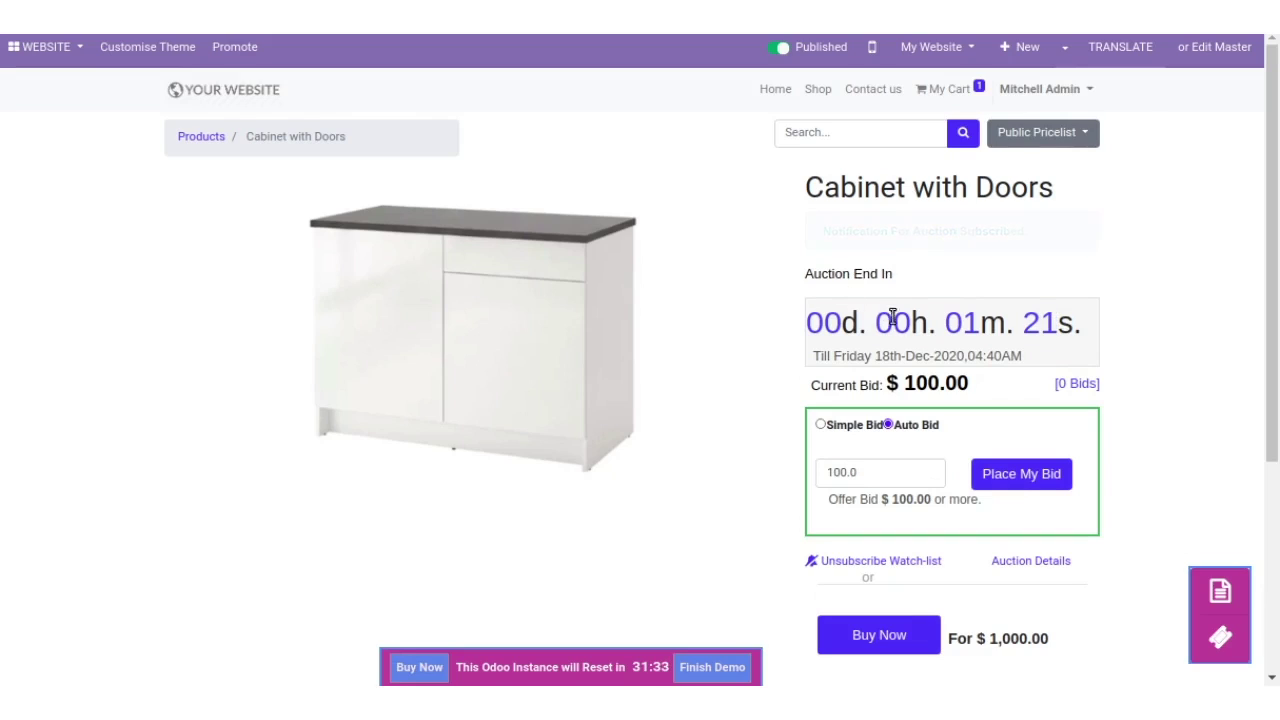
- Inspect the $100.00 Current Bid amount on the product page
scroll(938, 371, down, 1)
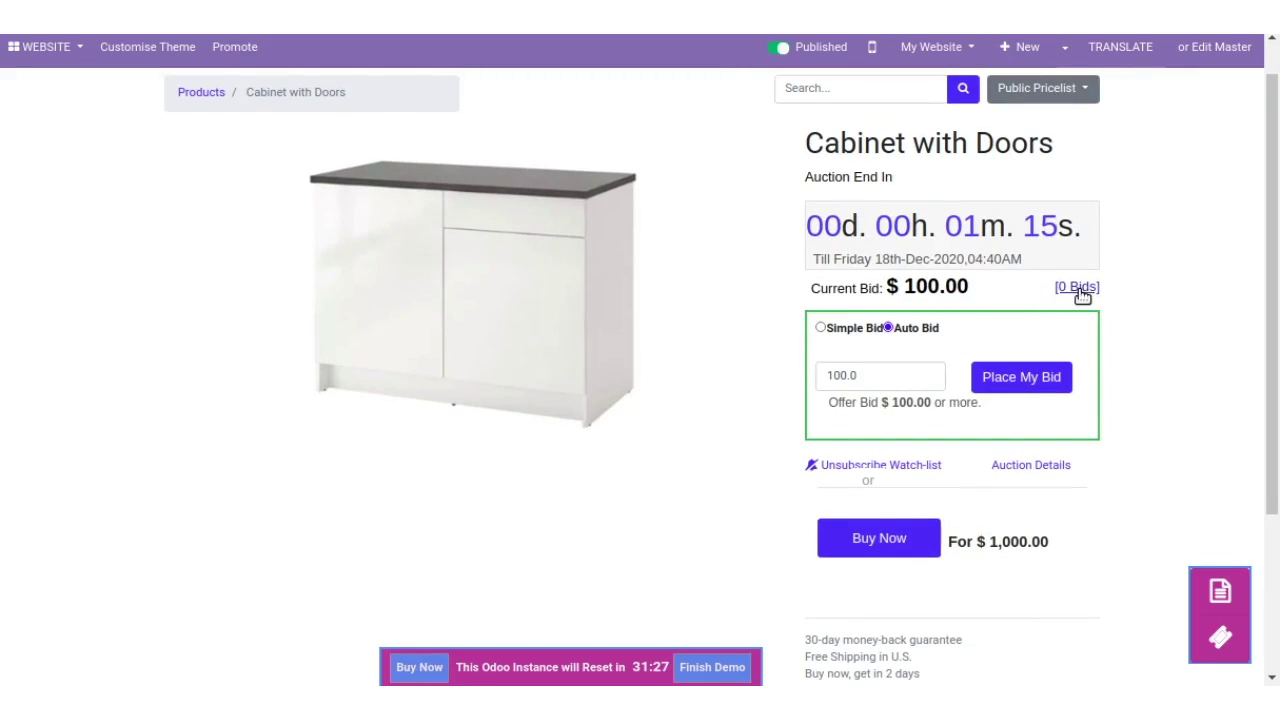
triple_click(910, 284)
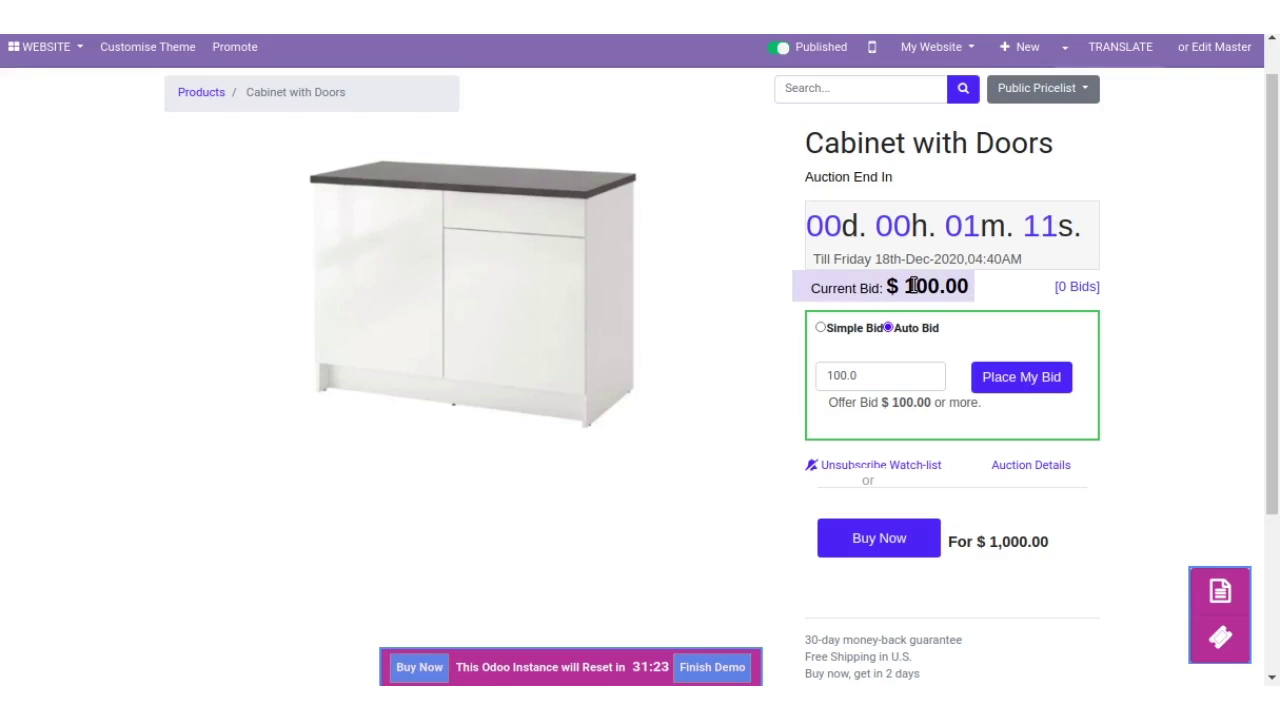
triple_click(916, 285)
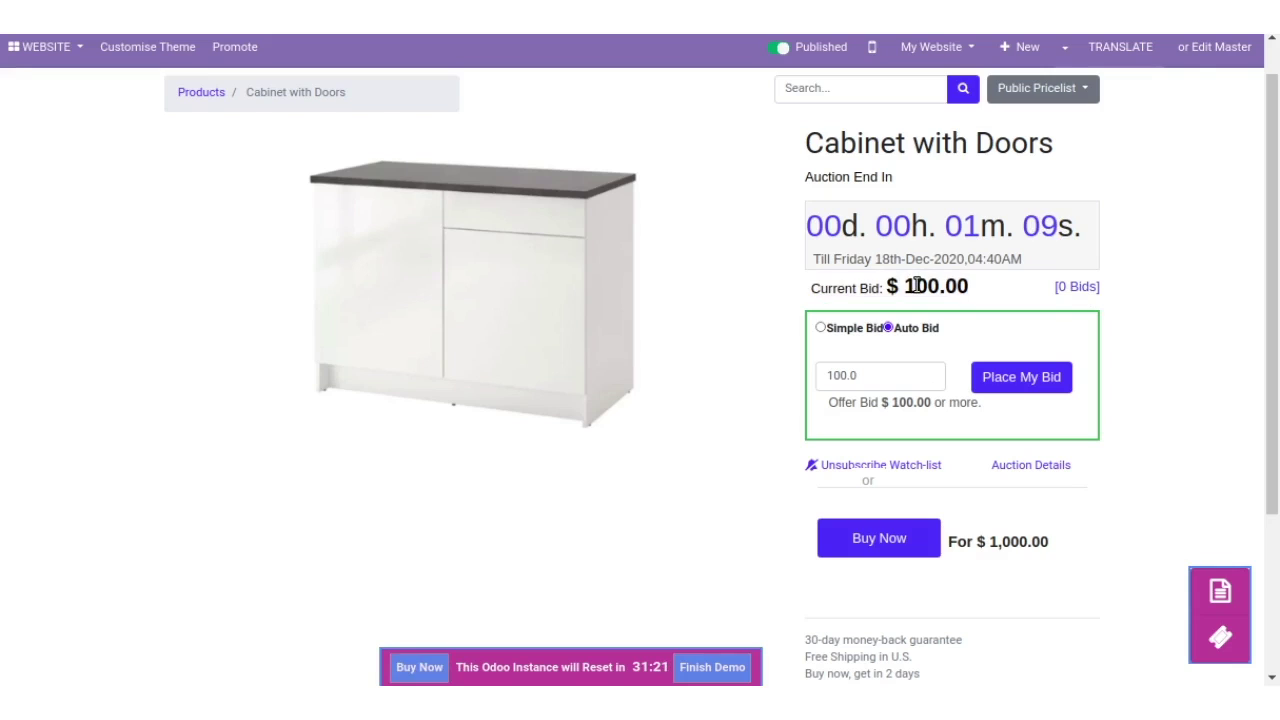
click(916, 285)
- Read the Cabinet with Doors Auction Details modal, then close it
click(1031, 466)
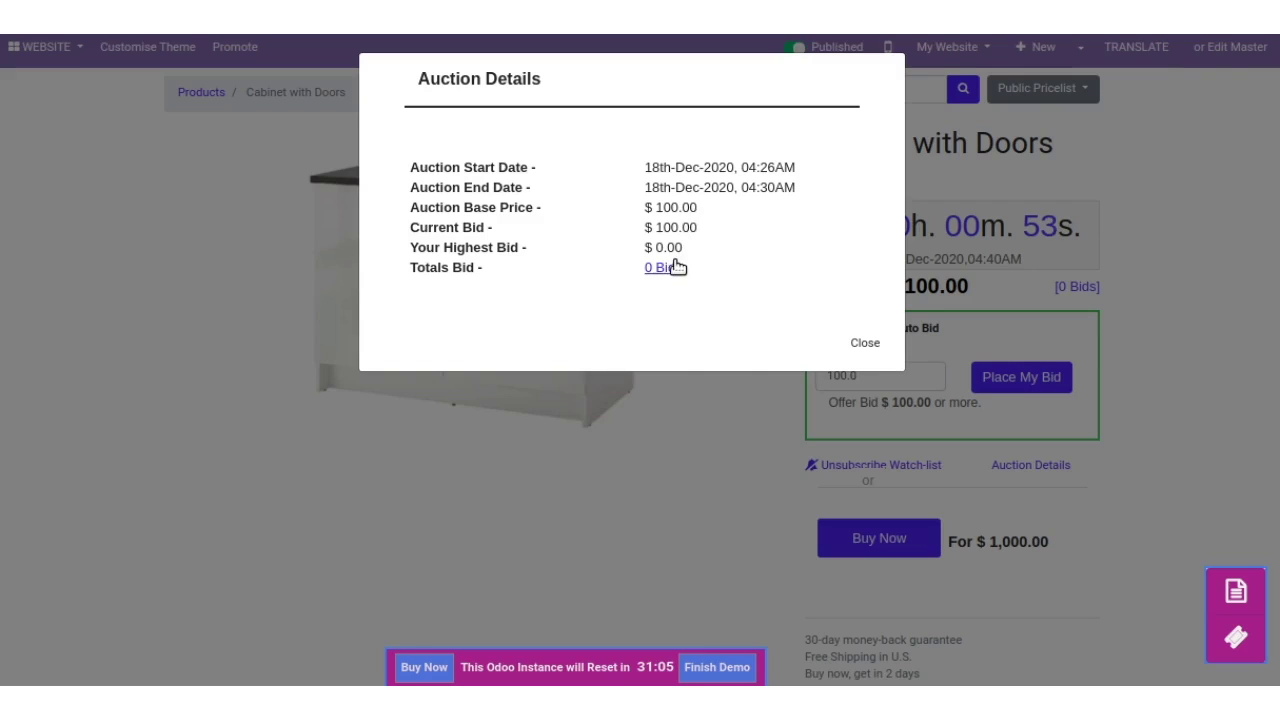
click(863, 343)
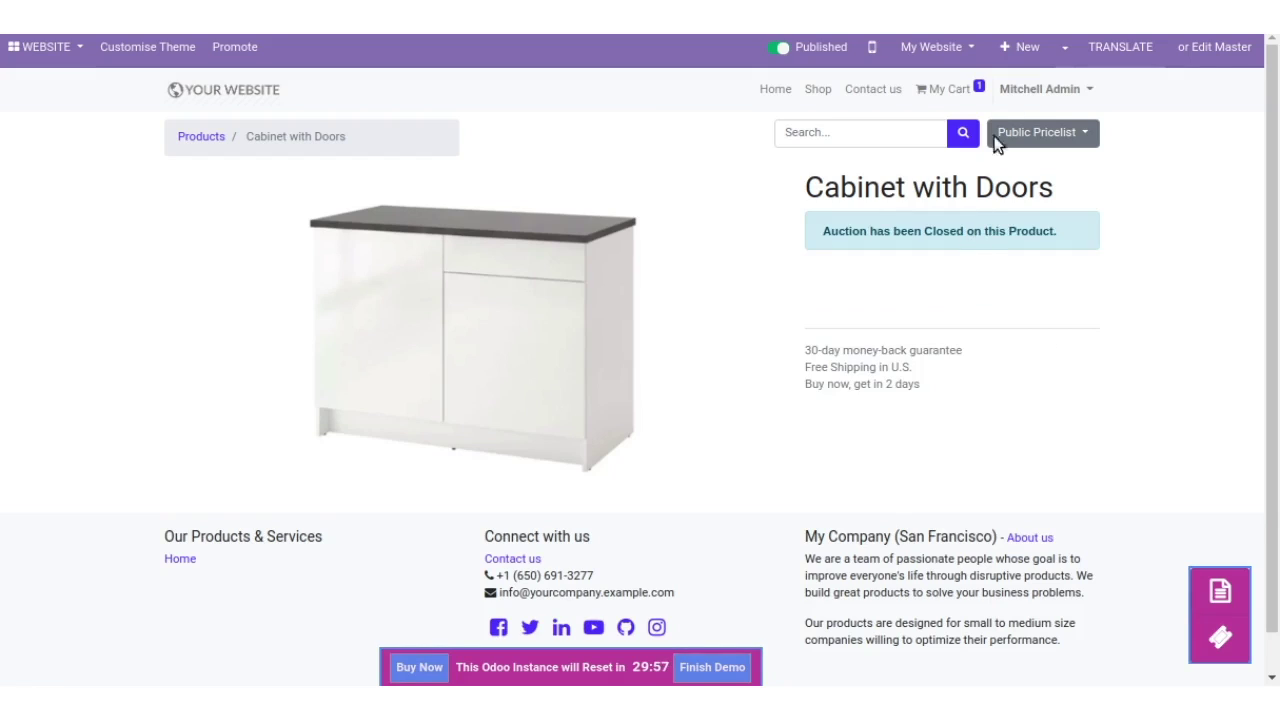
- From My Account > Auctions, add the won $500.00 Demo Auction Checkout to the cart
click(1031, 90)
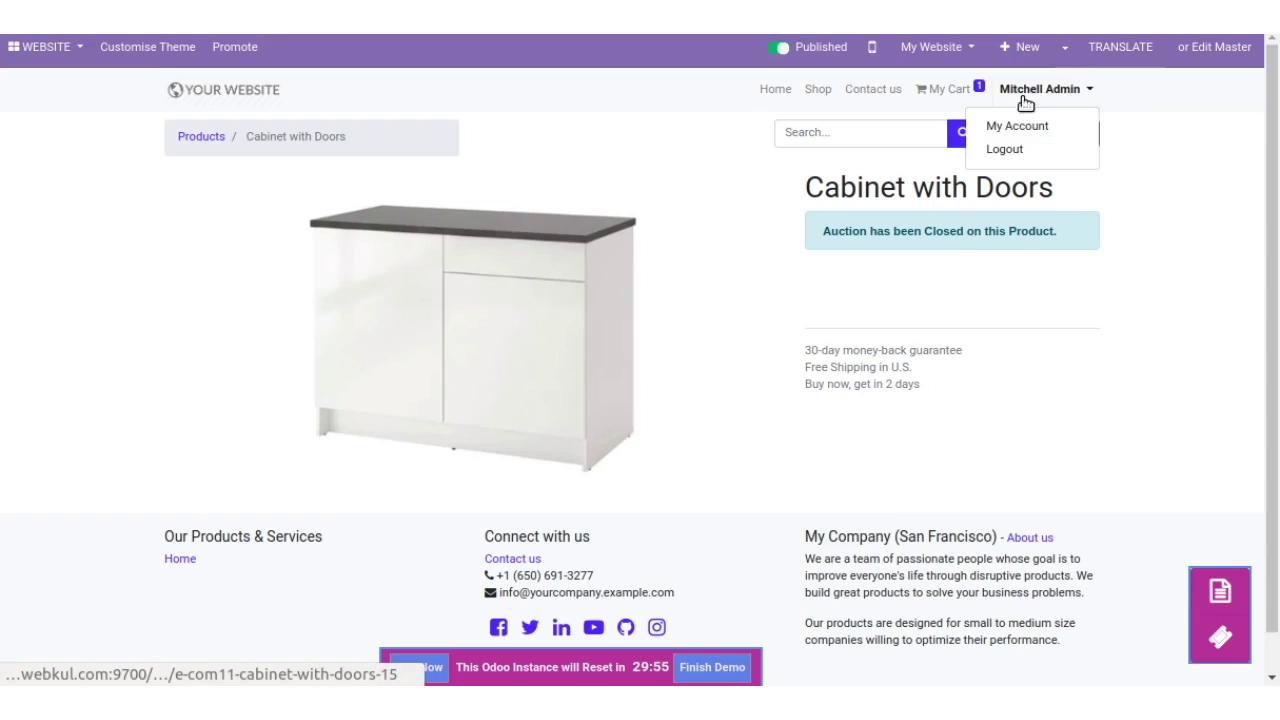
click(1012, 125)
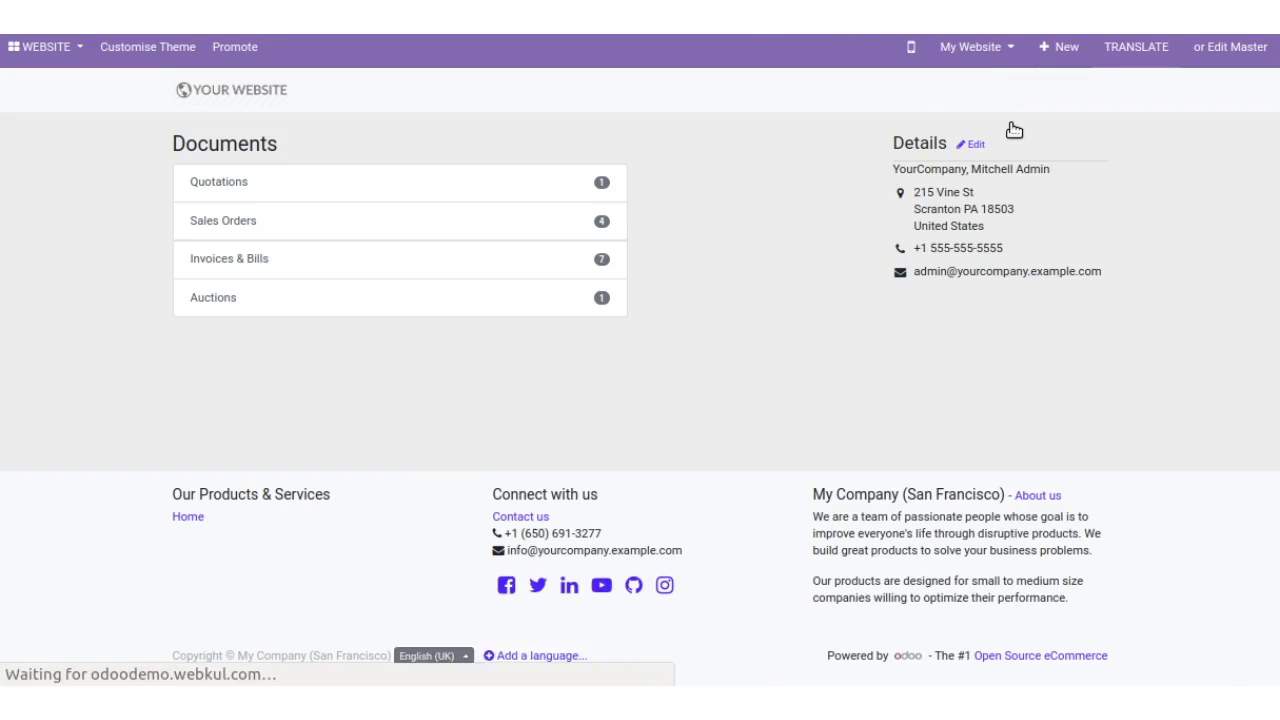
click(530, 300)
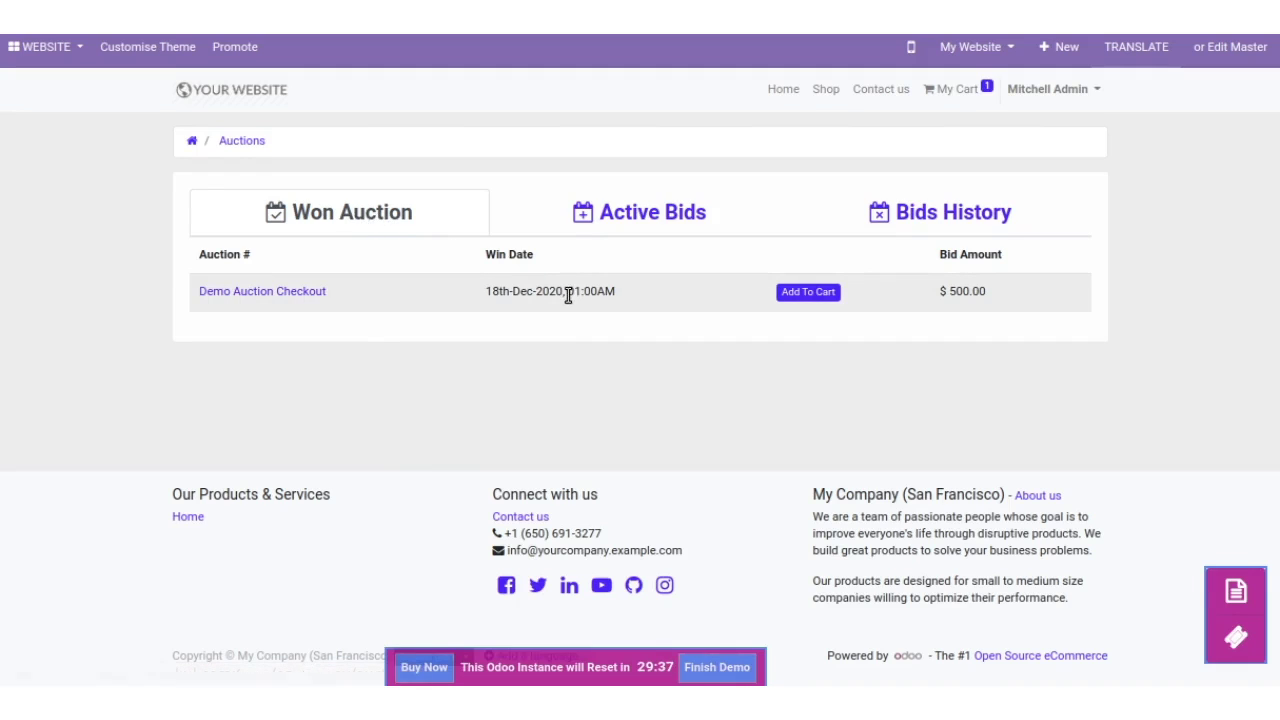
click(818, 296)
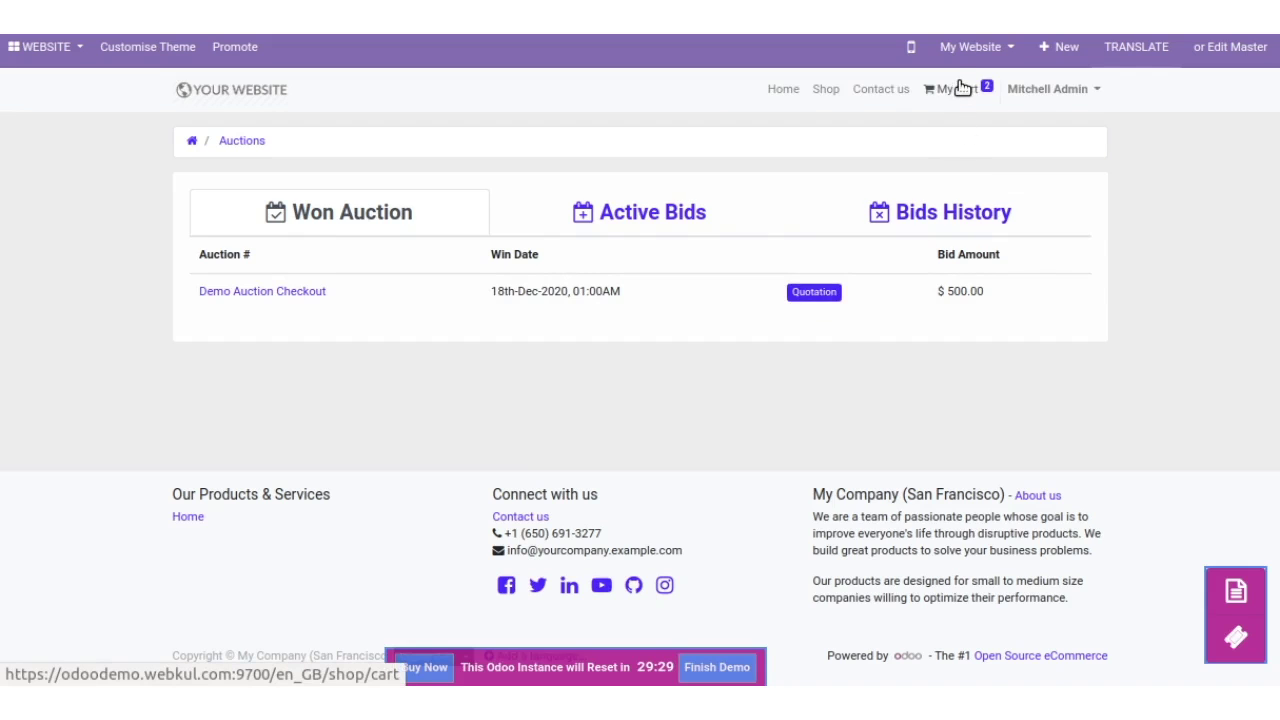
mouse_move(962, 100)
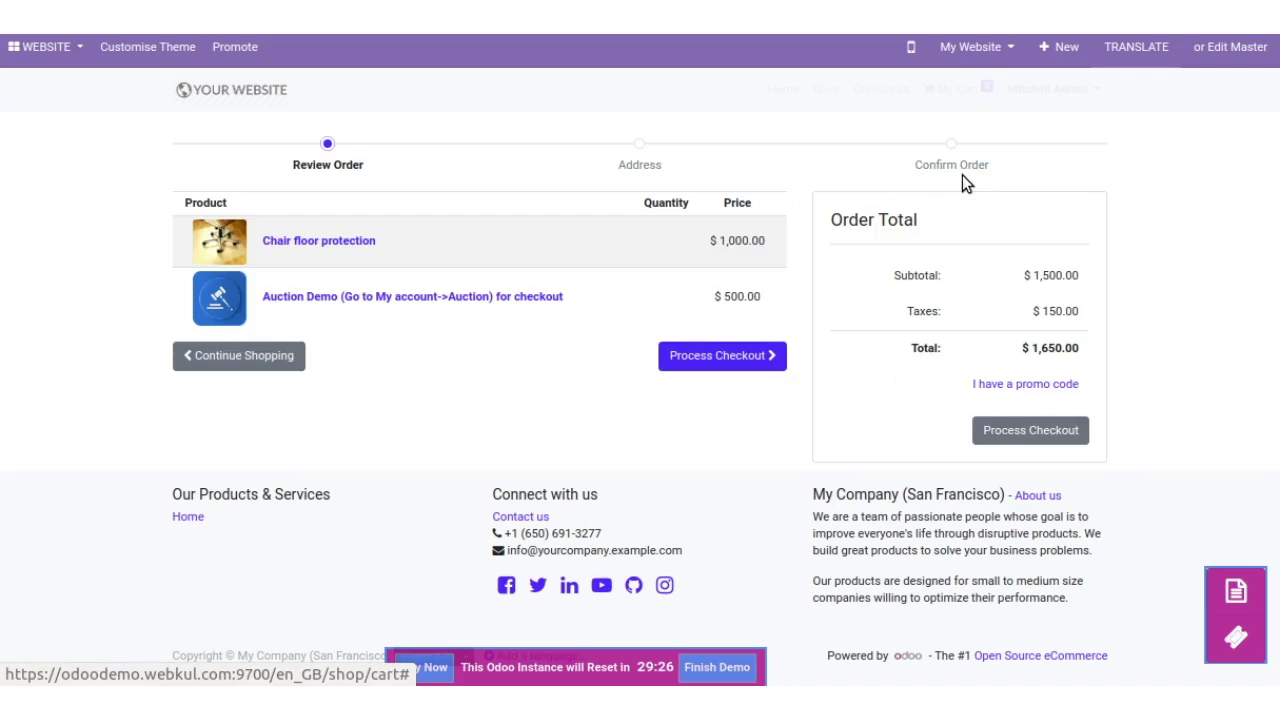